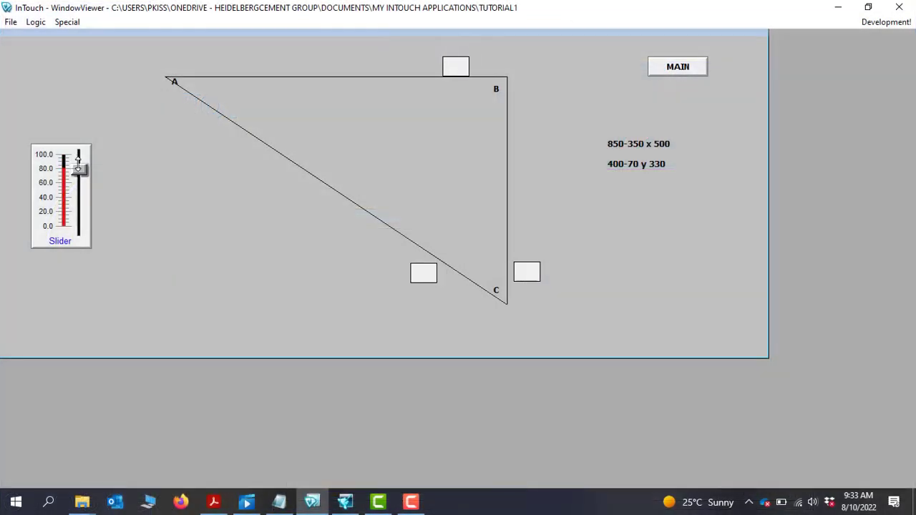
Step: Drag the WindowViewer slider from about 80 down to about 10 to move the boxes
mouse_move(79, 166)
left_mouse_down()
mouse_move(86, 228)
mouse_move(84, 178)
left_mouse_up()
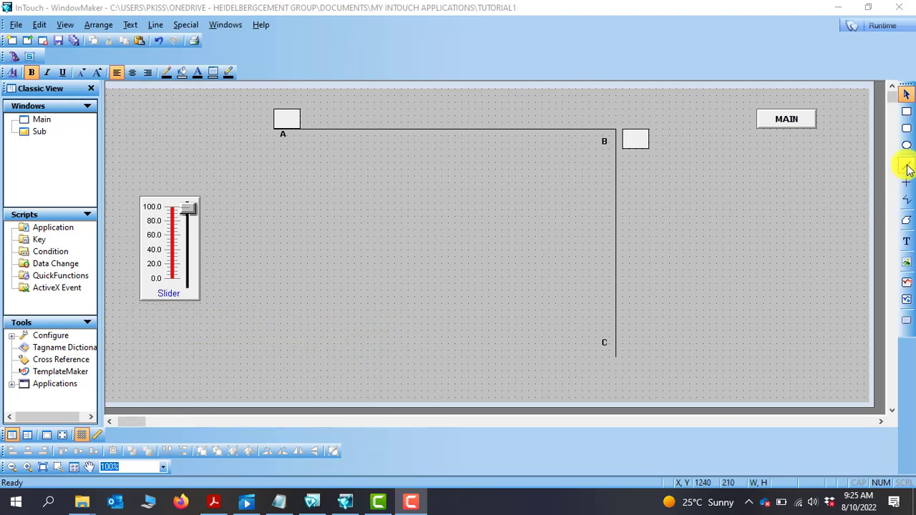
Step: Draw a diagonal line with the Line tool from corner A down to corner C
left_click(907, 94)
left_click(907, 165)
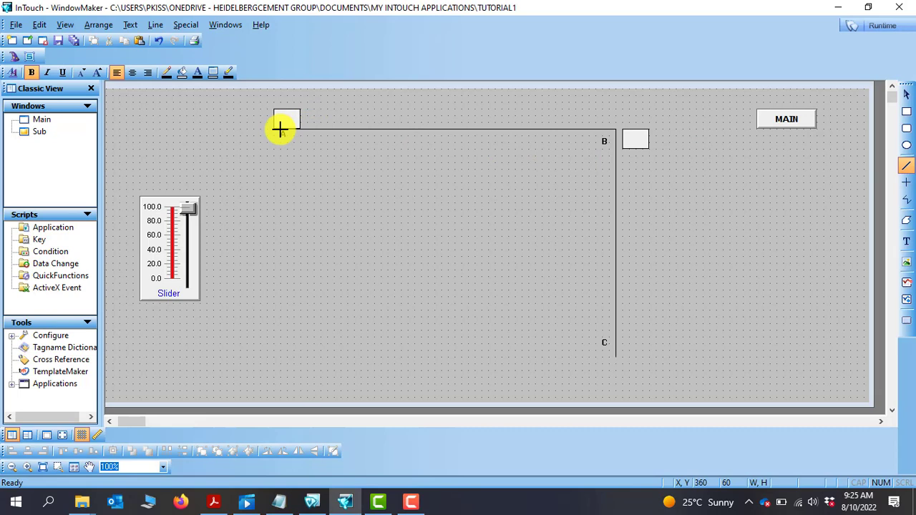
mouse_move(274, 130)
left_mouse_down()
mouse_move(417, 244)
mouse_move(620, 363)
mouse_move(616, 356)
left_mouse_up()
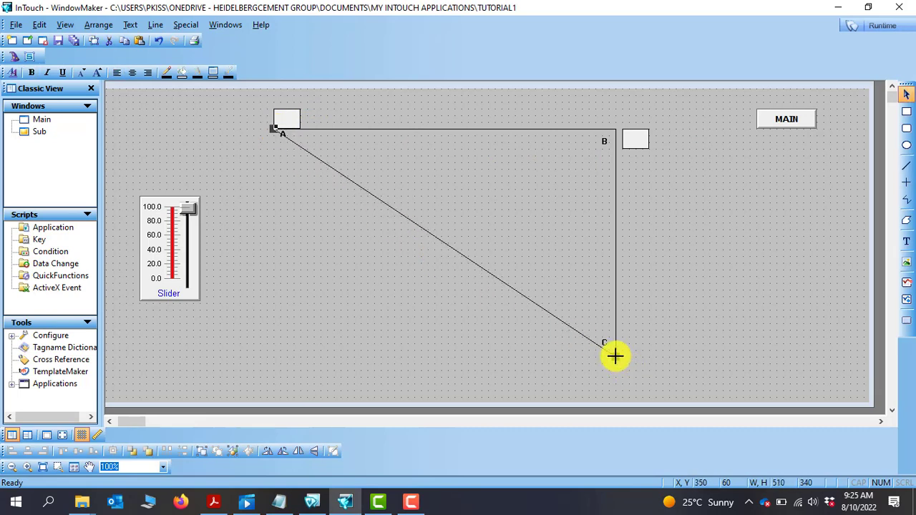
left_click(366, 310)
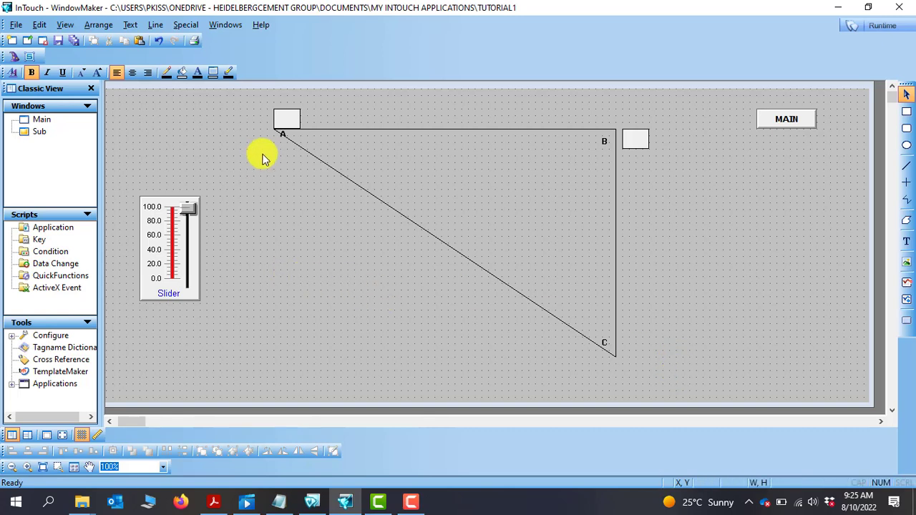
Step: Paste a copy of the box beside B and position it just left of corner A
left_click(634, 141)
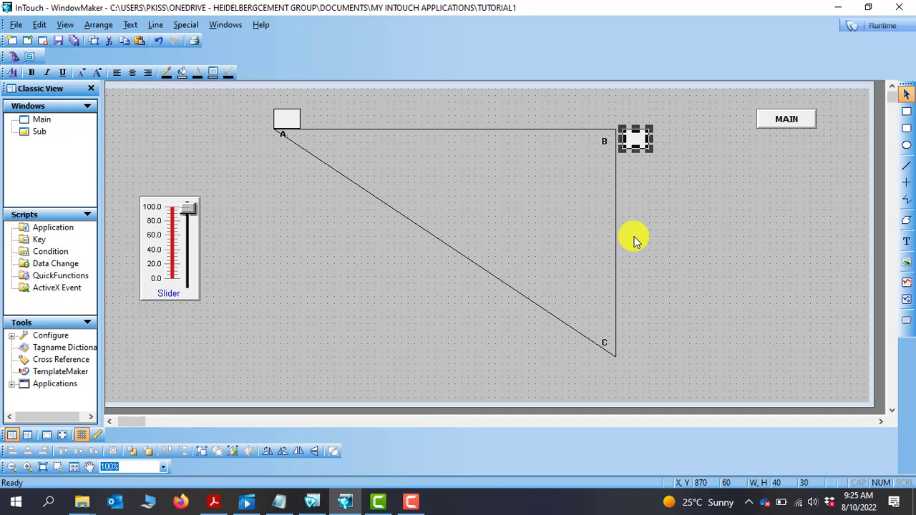
left_click(262, 165)
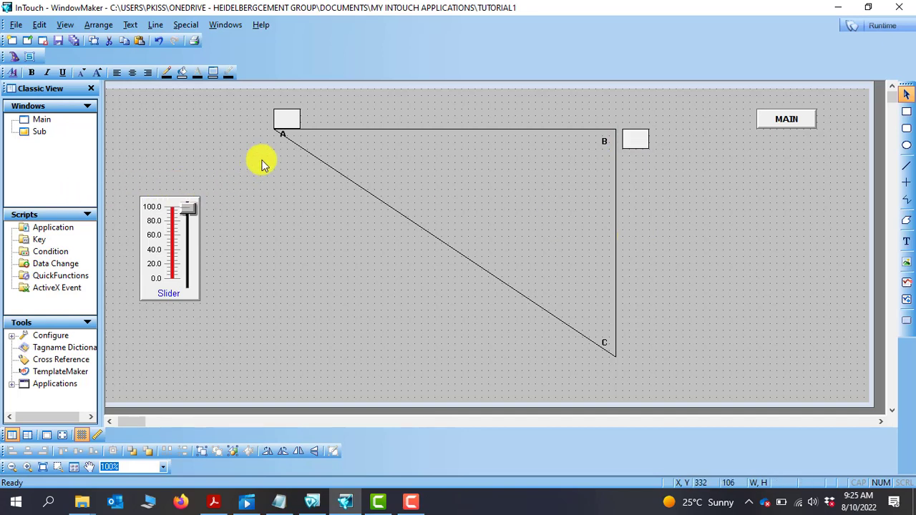
key("ctrl+v")
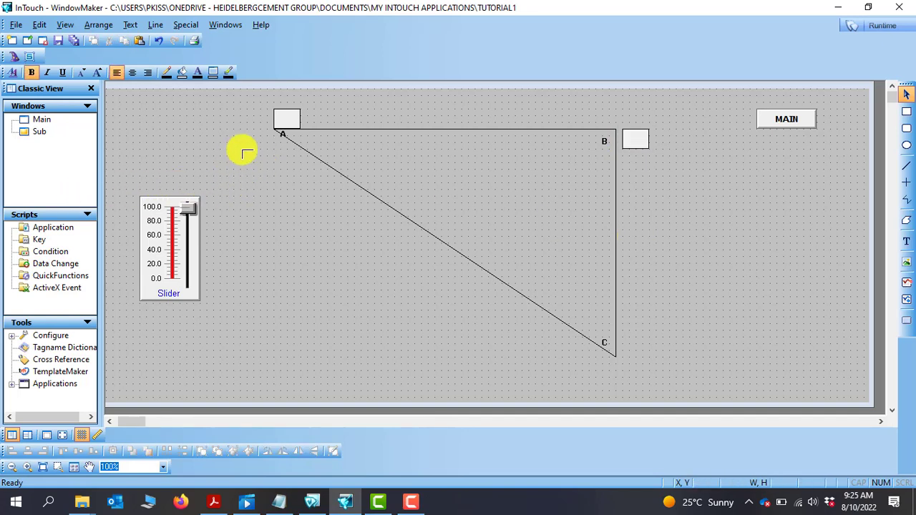
left_click(261, 150)
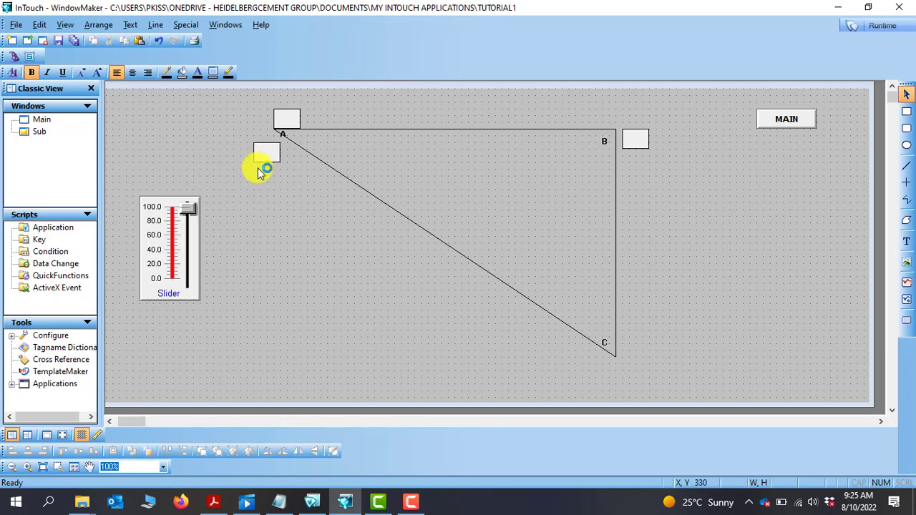
left_click_drag(264, 156, 250, 142)
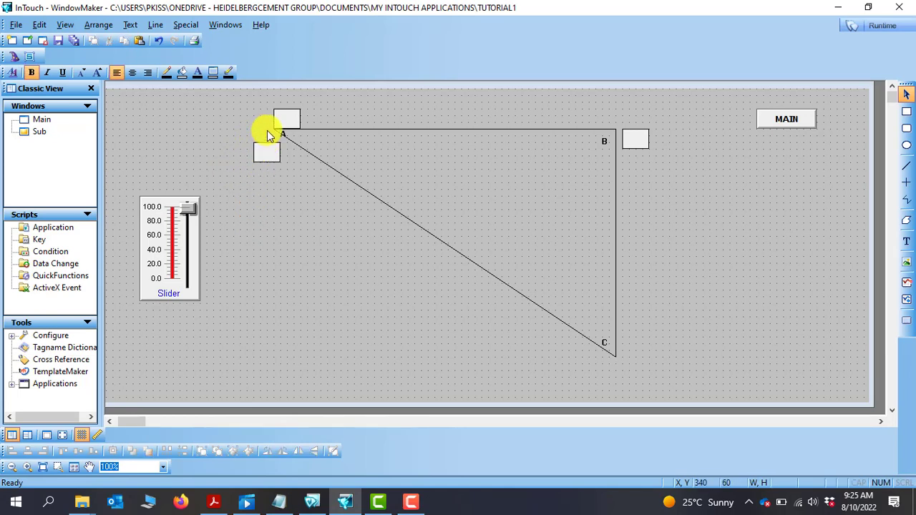
left_click(282, 213)
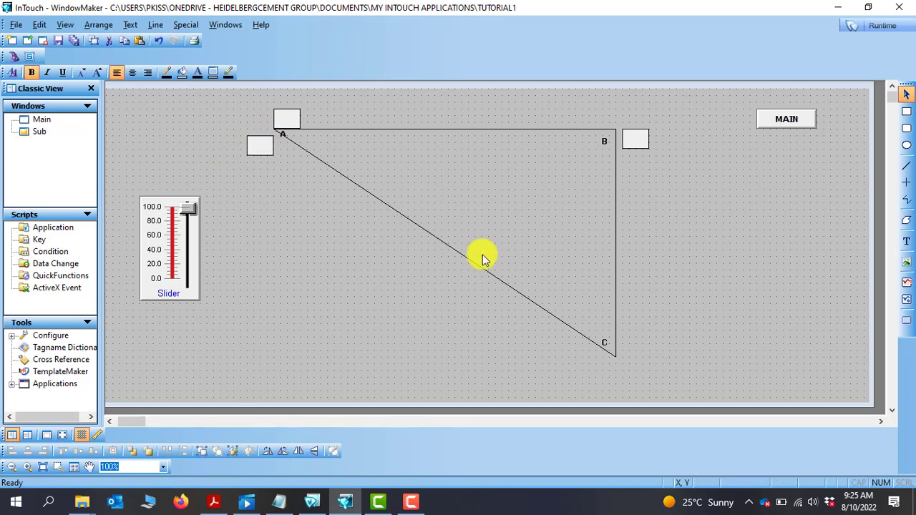
left_click(259, 150)
double_click(259, 150)
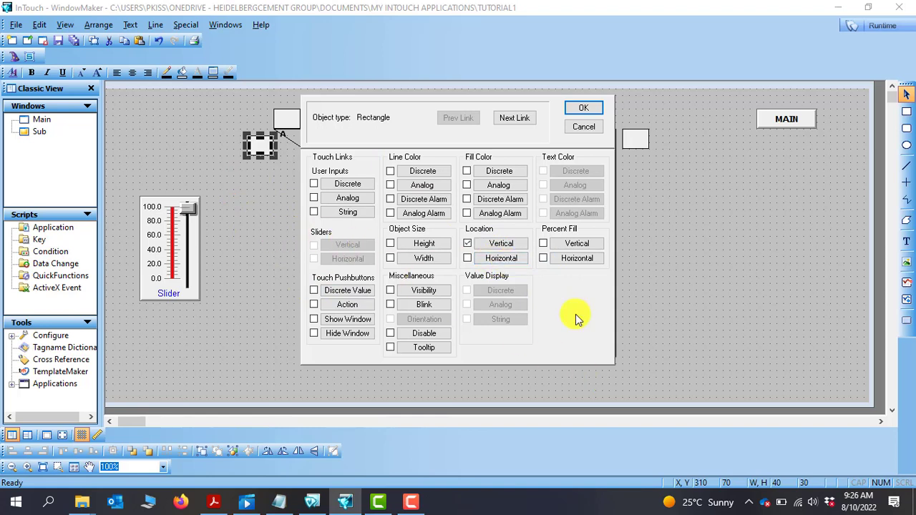
left_click(583, 126)
Step: Add the text notes '850-350 x 500' and '400-70 y 330' right of the triangle
left_click(270, 223)
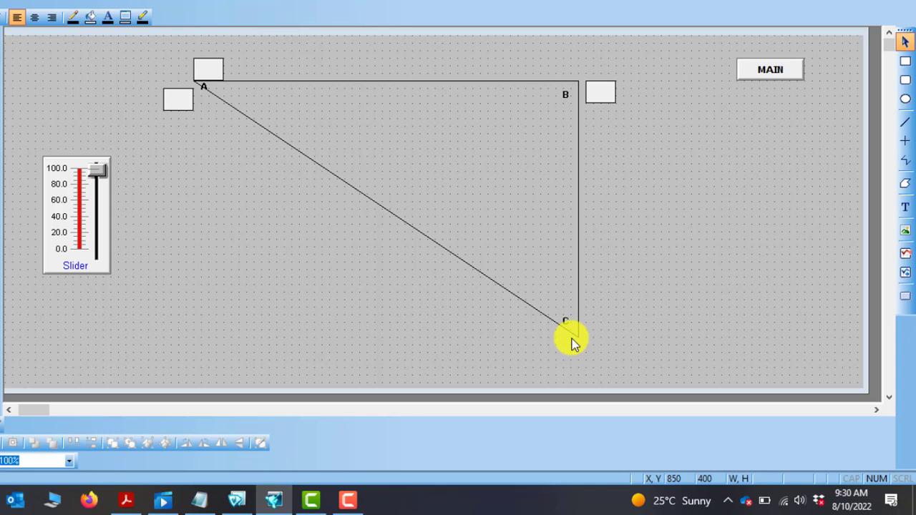
key("t")
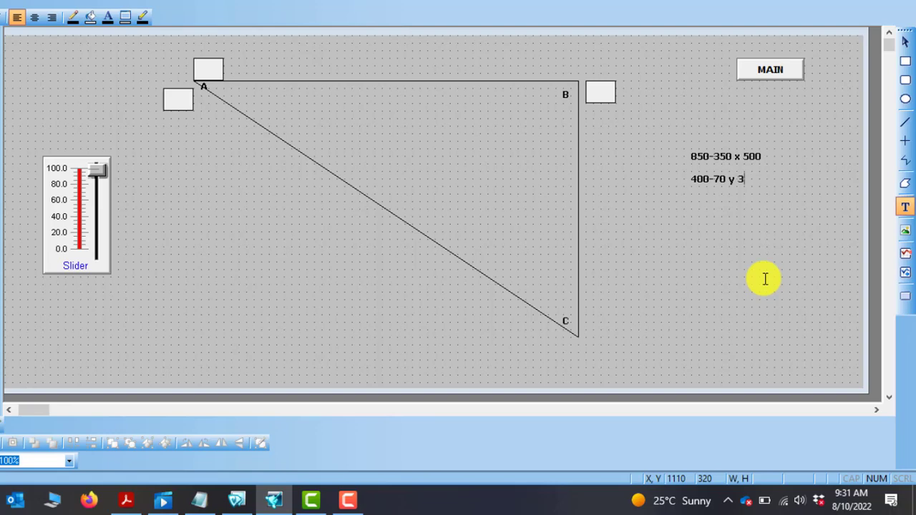
key("Escape")
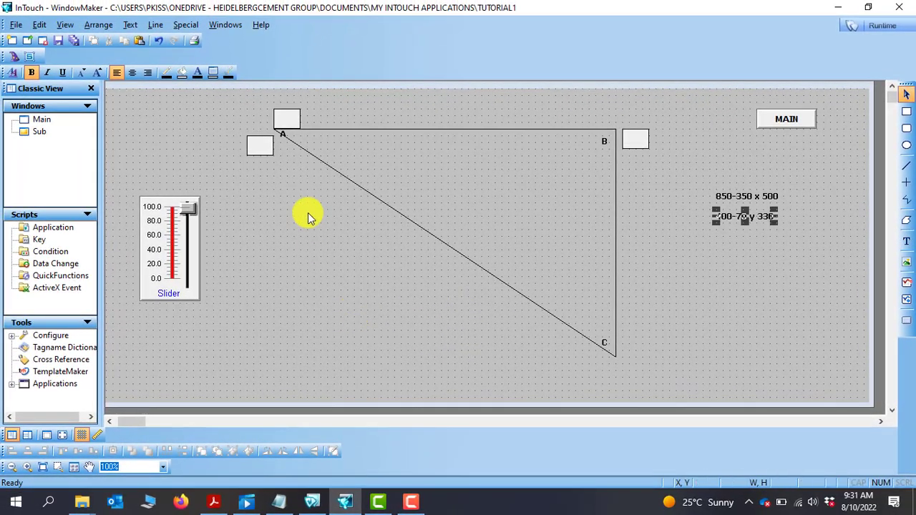
Step: Open the corner-A box's links and edit its horizontal location, clearing the old 450 distance
double_click(261, 146)
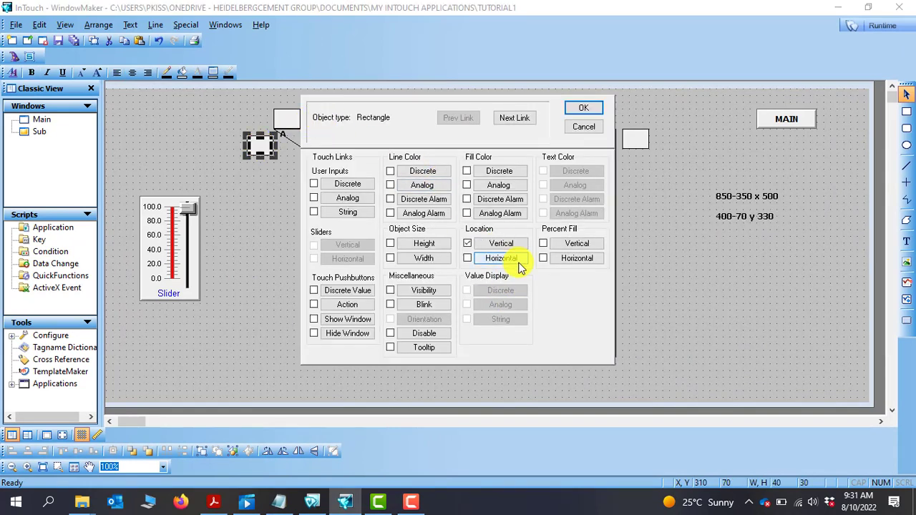
left_click(468, 244)
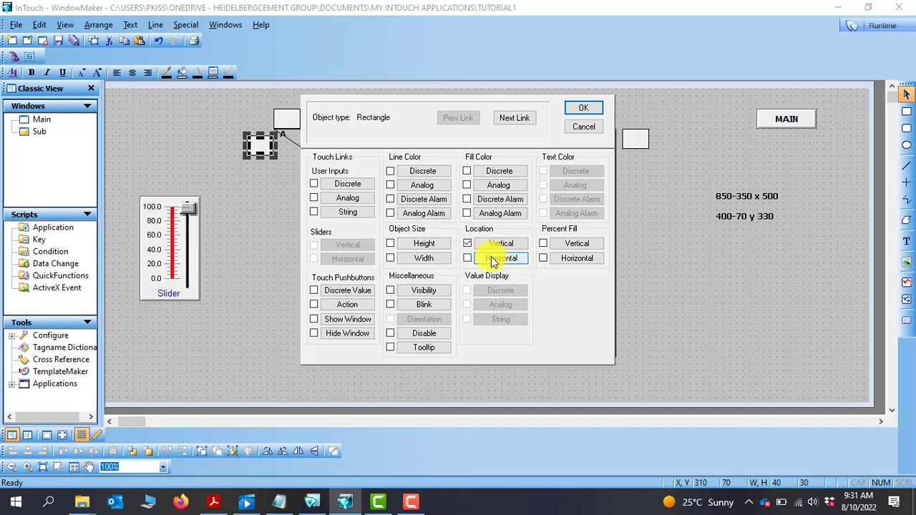
left_click(498, 259)
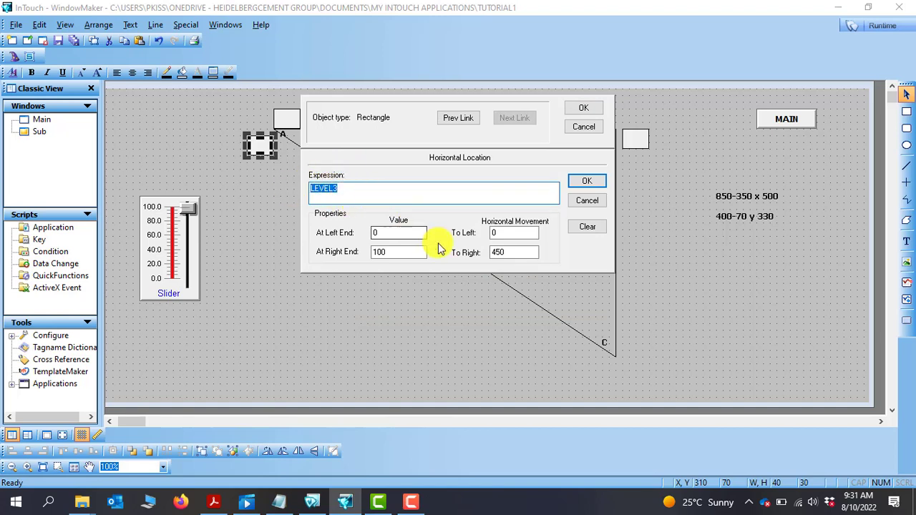
left_click(384, 252)
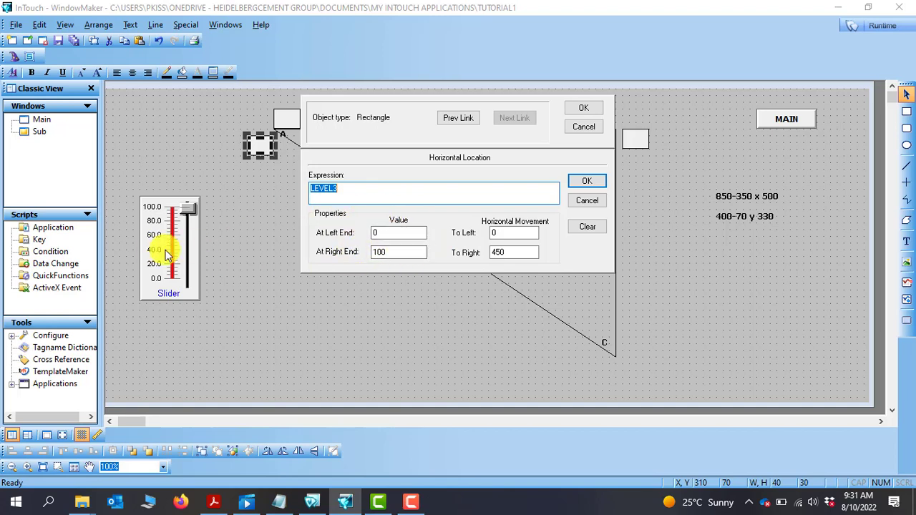
left_click(511, 235)
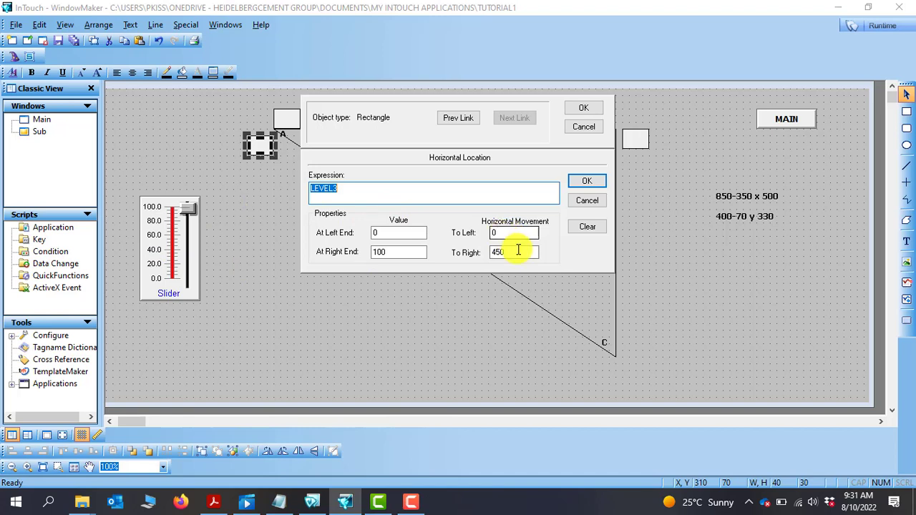
left_click(510, 253)
key("BackSpace")
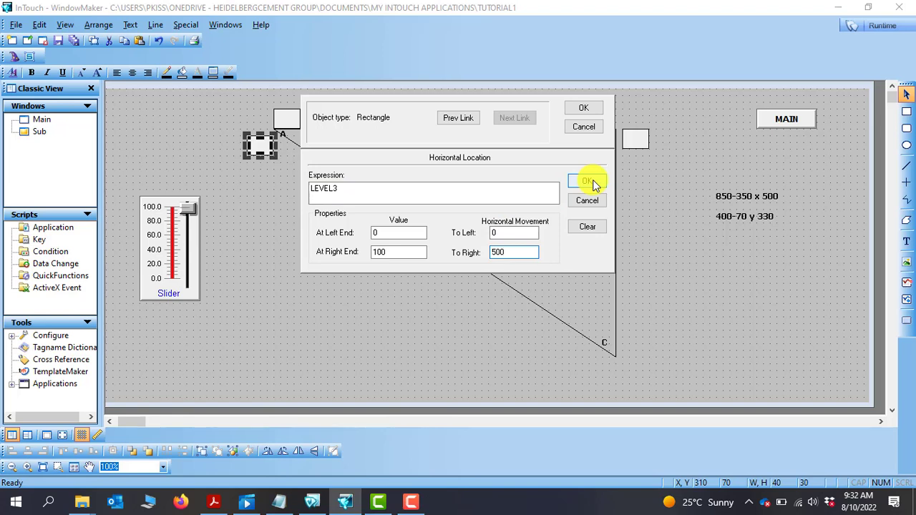
Step: Set the vertical location on LEVEL3 to move down 330 over 0 to 100
left_click(455, 119)
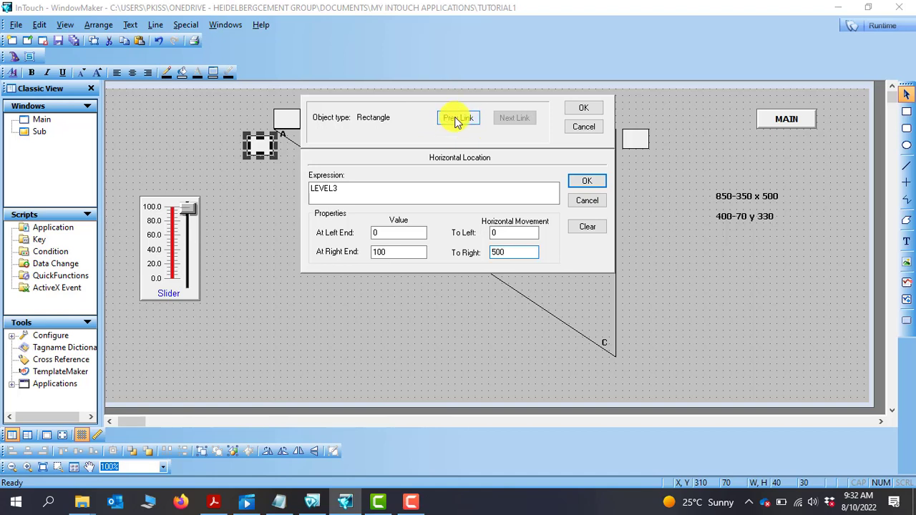
left_click(455, 119)
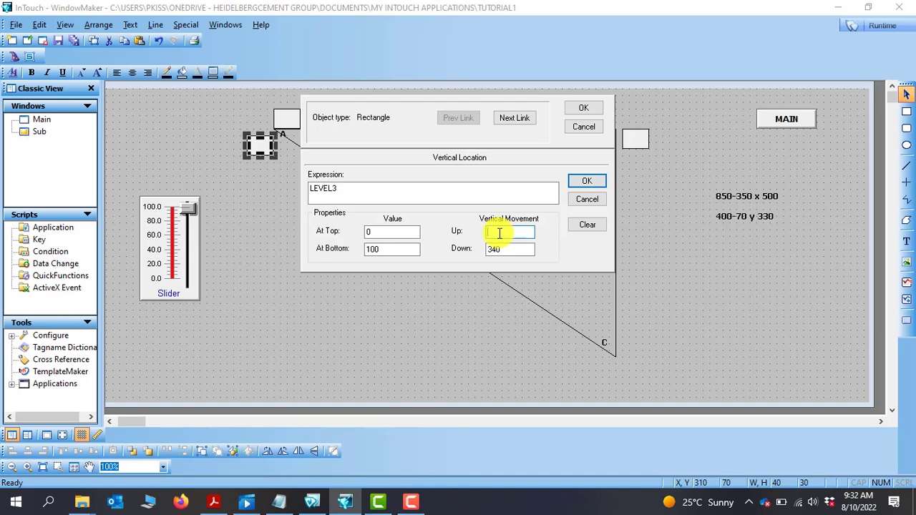
left_click(499, 233)
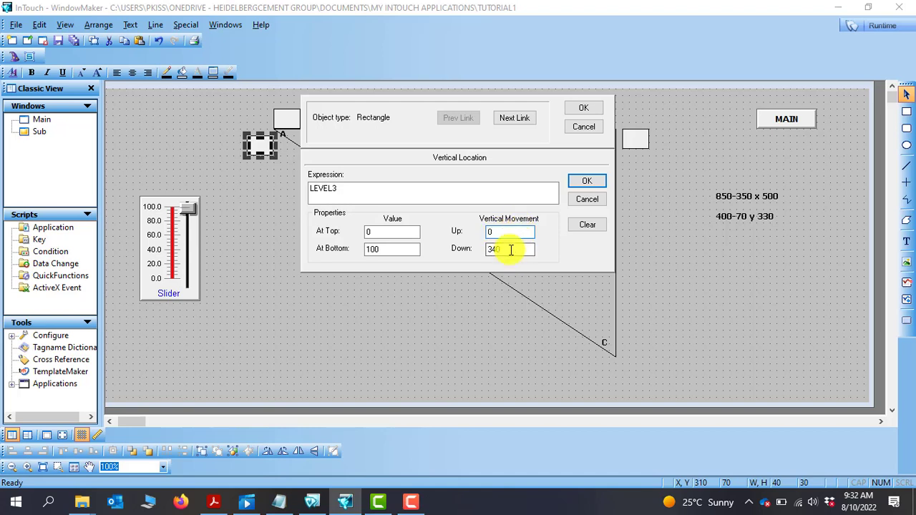
left_click_drag(510, 247, 471, 248)
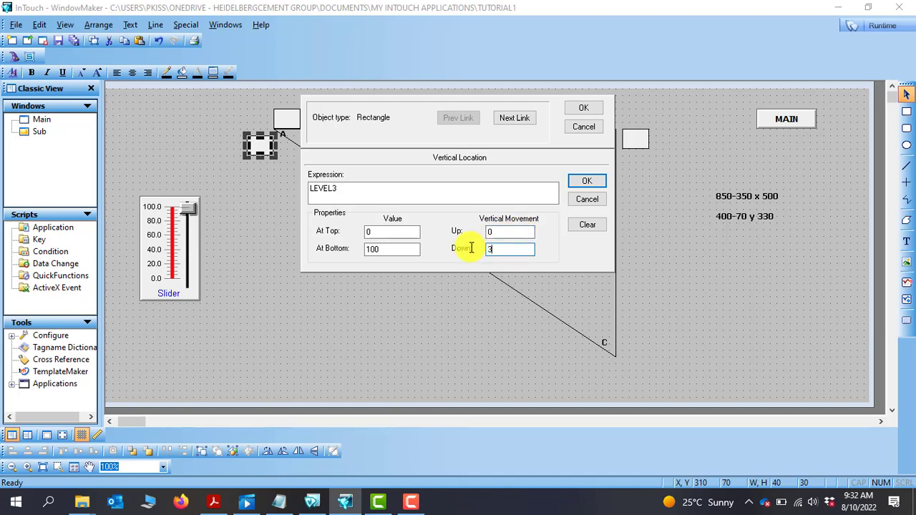
left_click(589, 187)
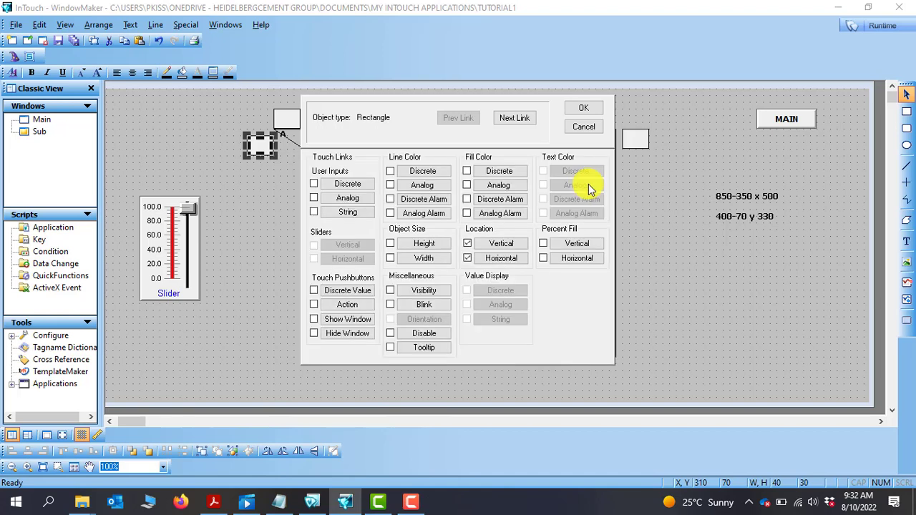
left_click(583, 107)
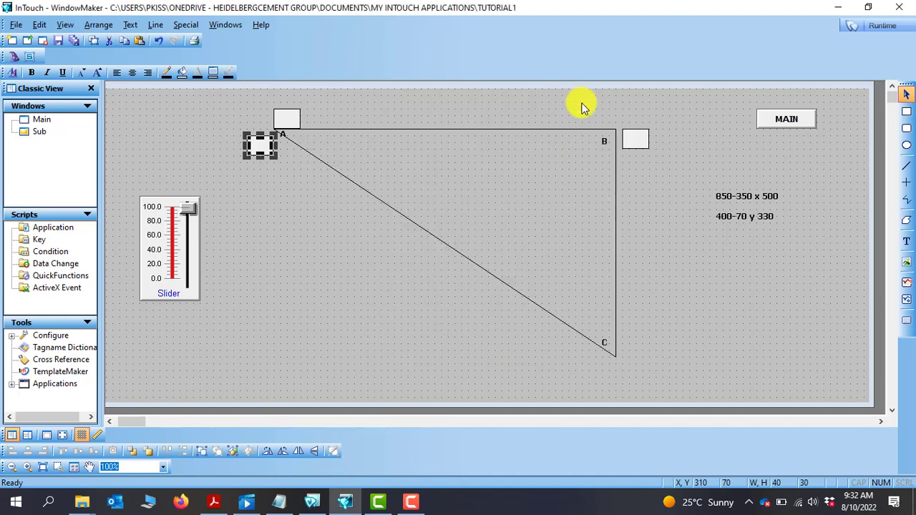
left_click(280, 260)
left_click(285, 120)
double_click(284, 121)
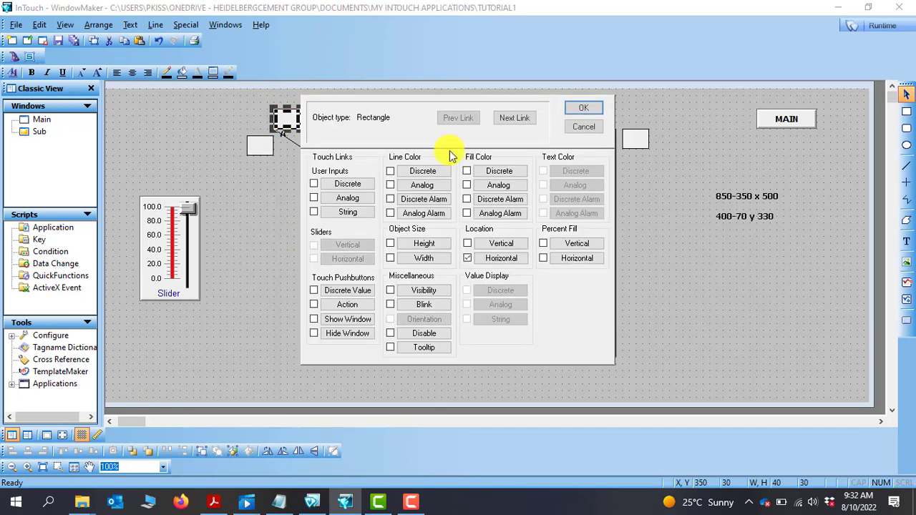
left_click(501, 259)
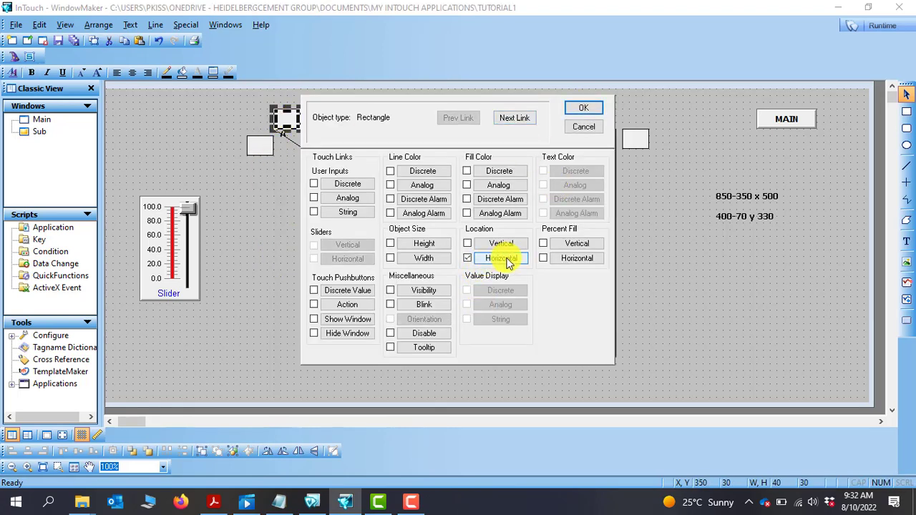
left_click(515, 118)
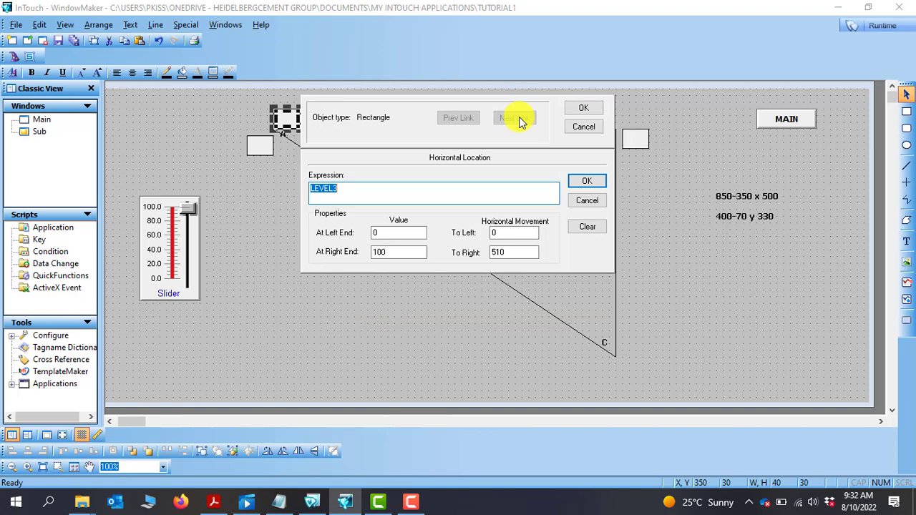
left_click(599, 131)
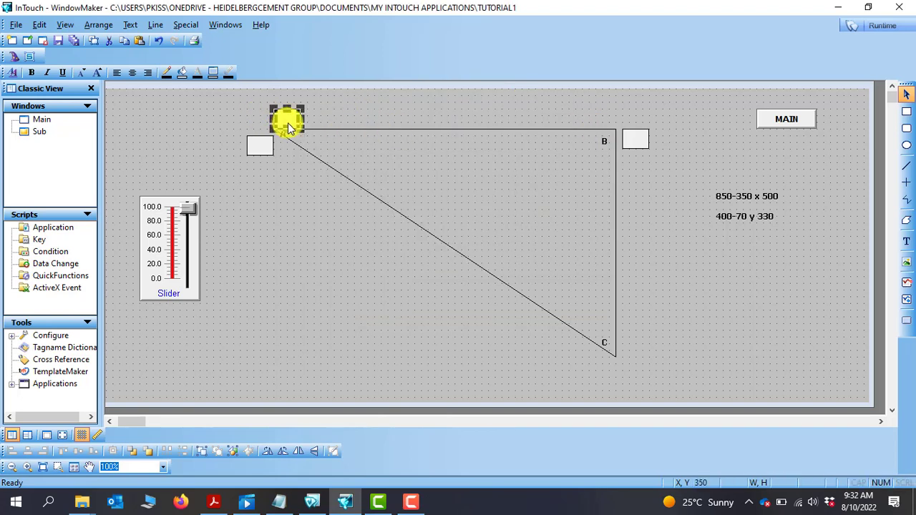
double_click(288, 125)
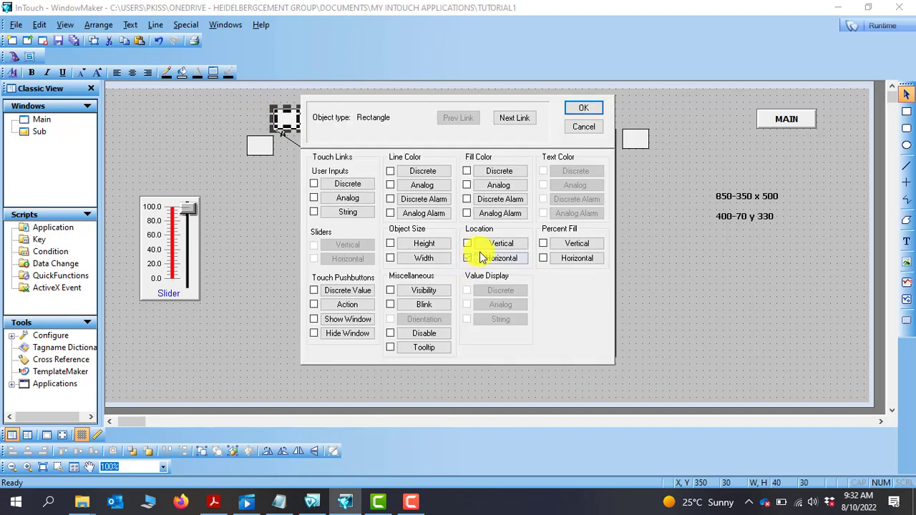
left_click(591, 129)
double_click(636, 138)
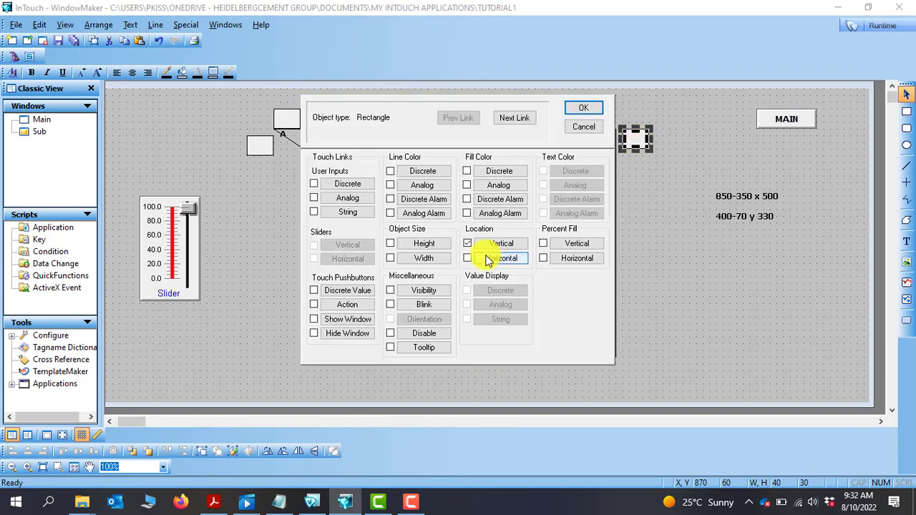
left_click(501, 245)
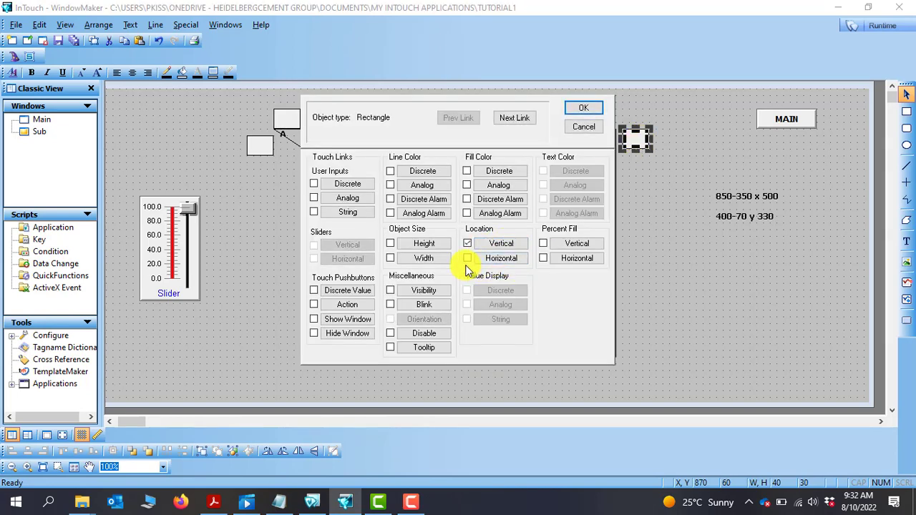
left_click(584, 128)
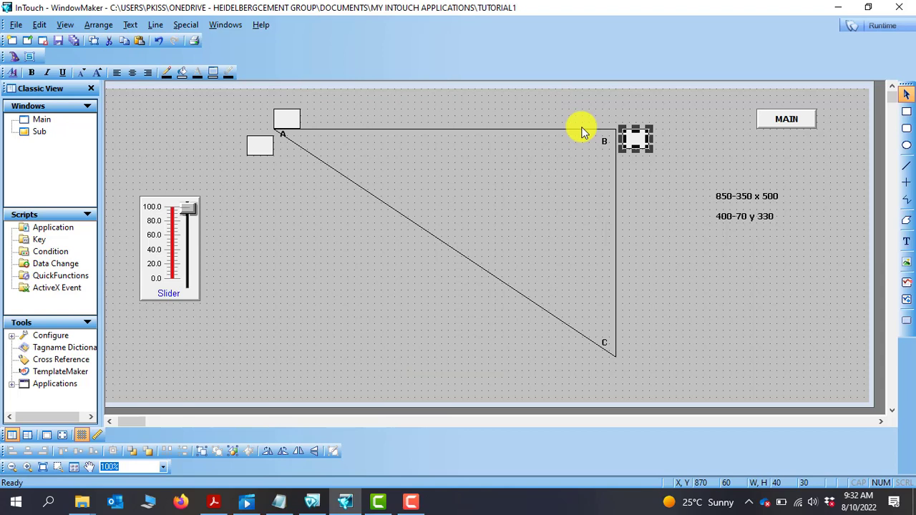
left_click(661, 197)
left_click(261, 147)
double_click(263, 151)
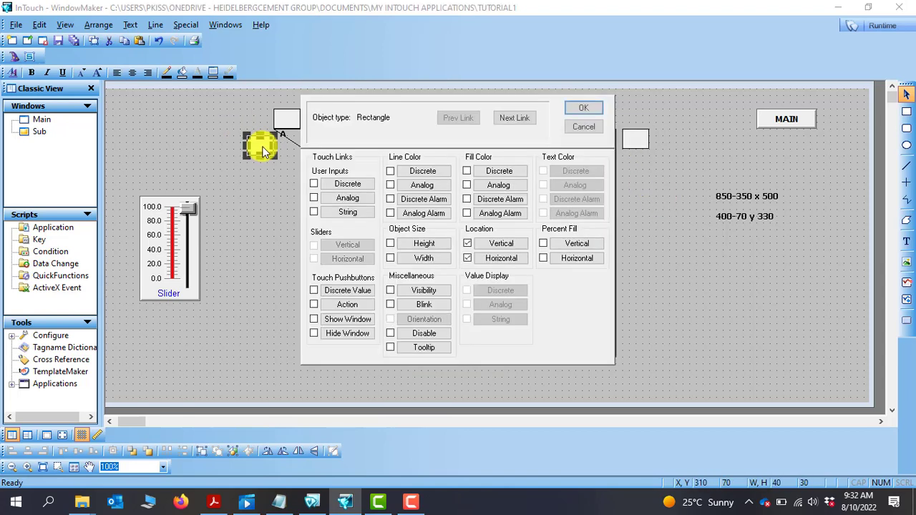
left_click(466, 247)
left_click(467, 257)
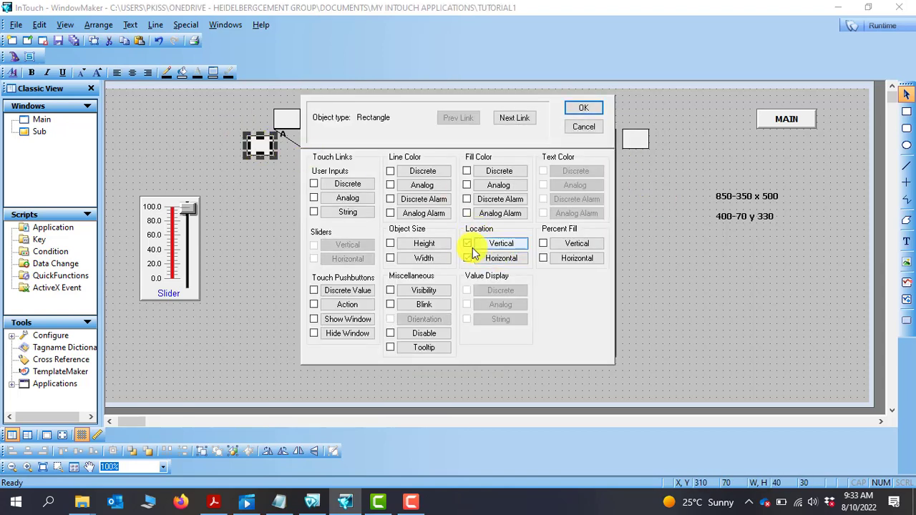
Step: Run the window, drag the slider to check the box motion, and return to WindowMaker
left_click(590, 133)
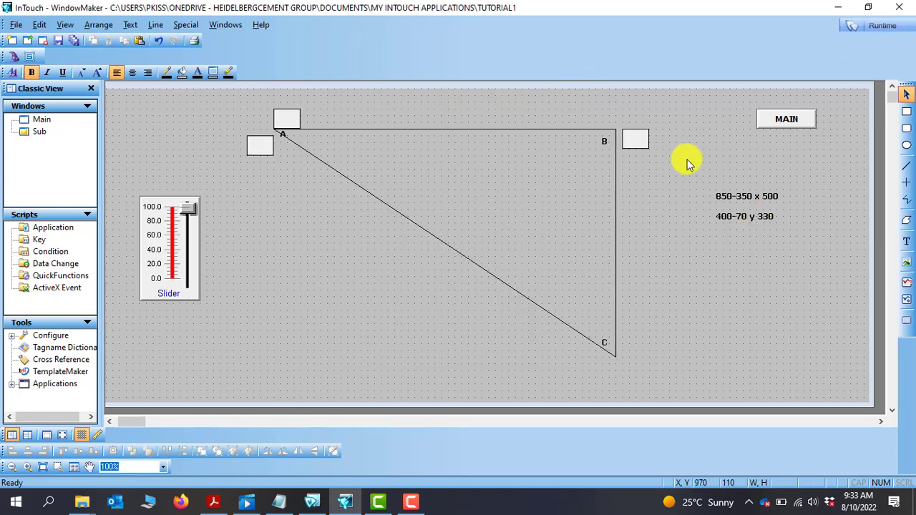
left_click(859, 26)
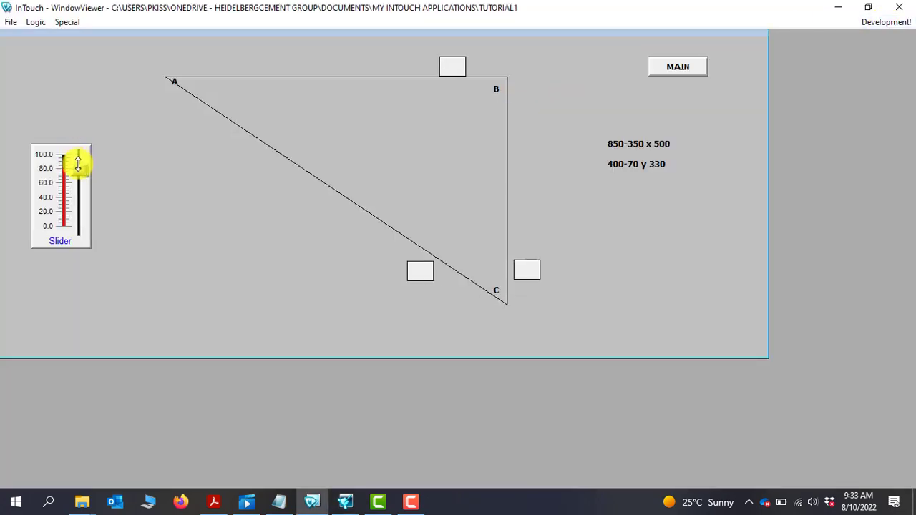
mouse_move(77, 160)
left_mouse_down()
mouse_move(87, 230)
mouse_move(85, 154)
left_mouse_up()
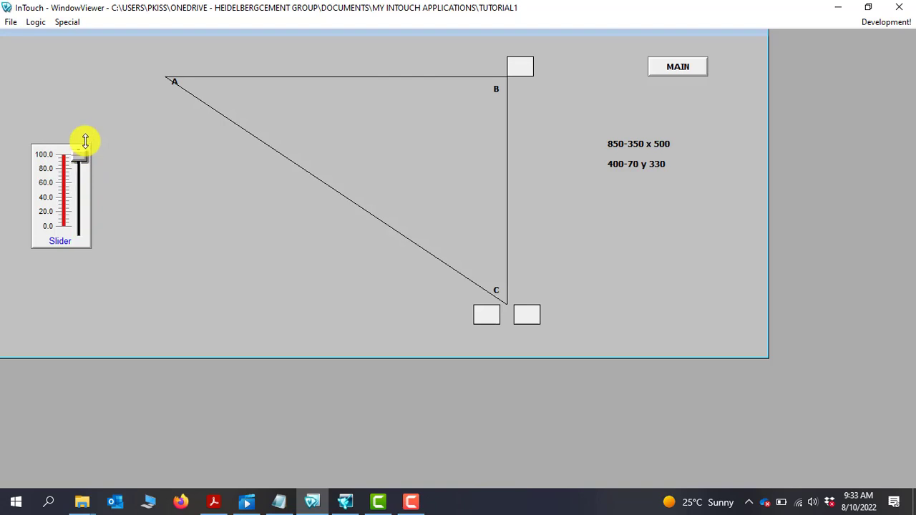
left_click(882, 27)
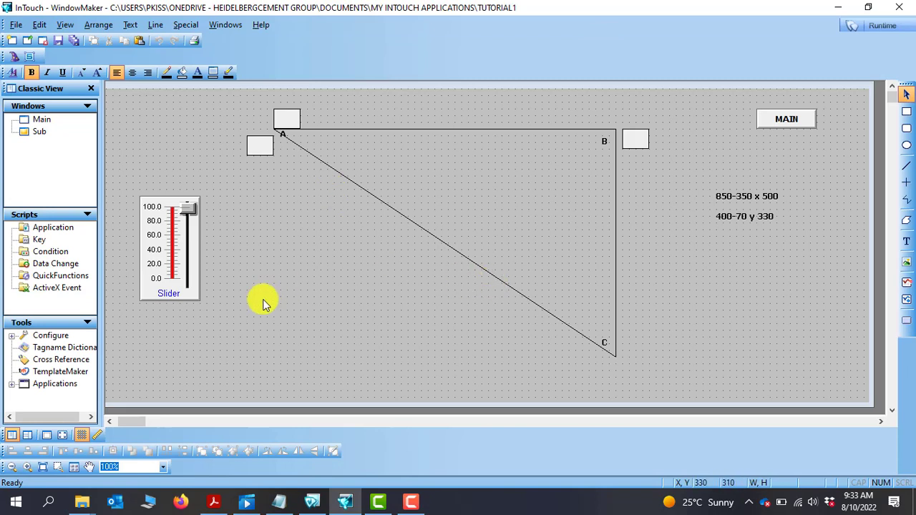
Step: Insert the Conveyors, Misc. Aggregate plant symbol from the Symbol Factory wizard into Main
double_click(41, 122)
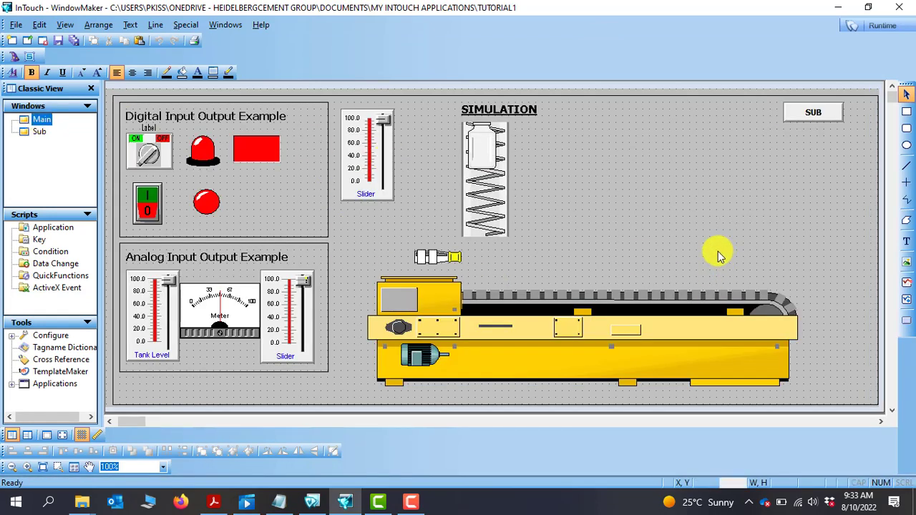
left_click(14, 56)
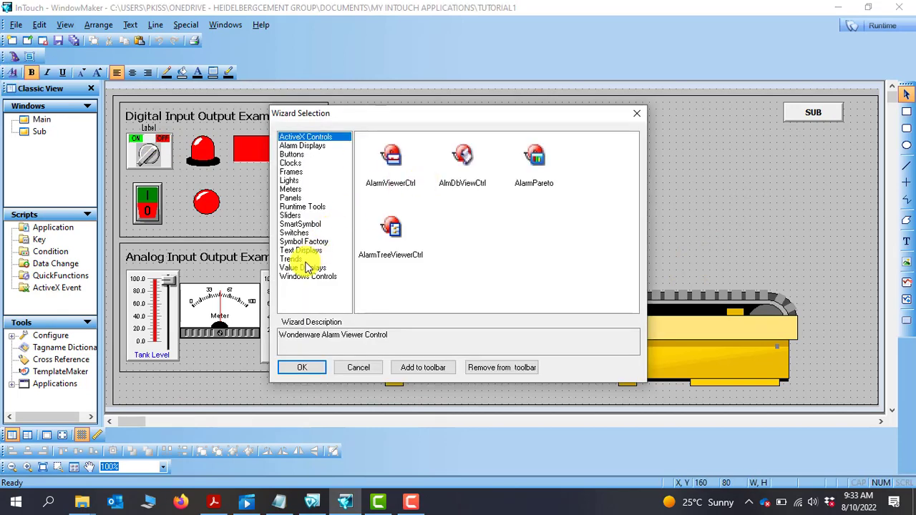
left_click(300, 224)
left_click(317, 244)
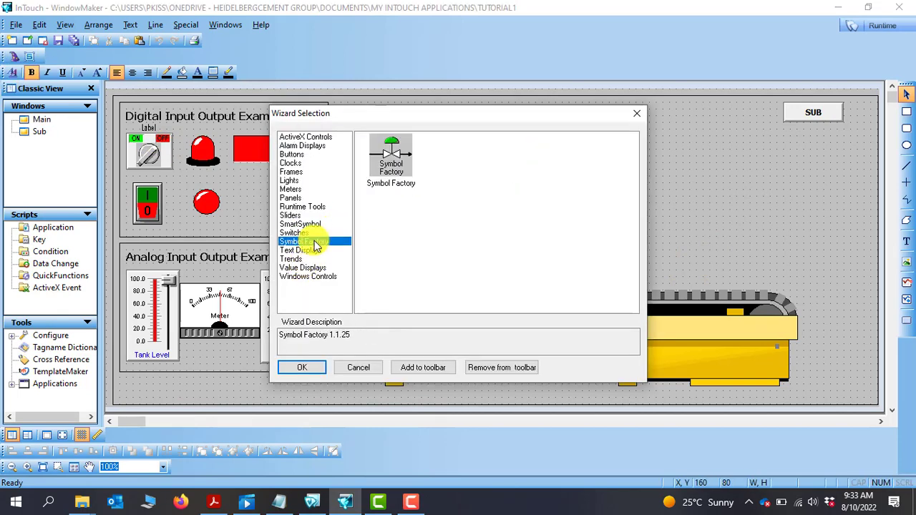
left_click(397, 157)
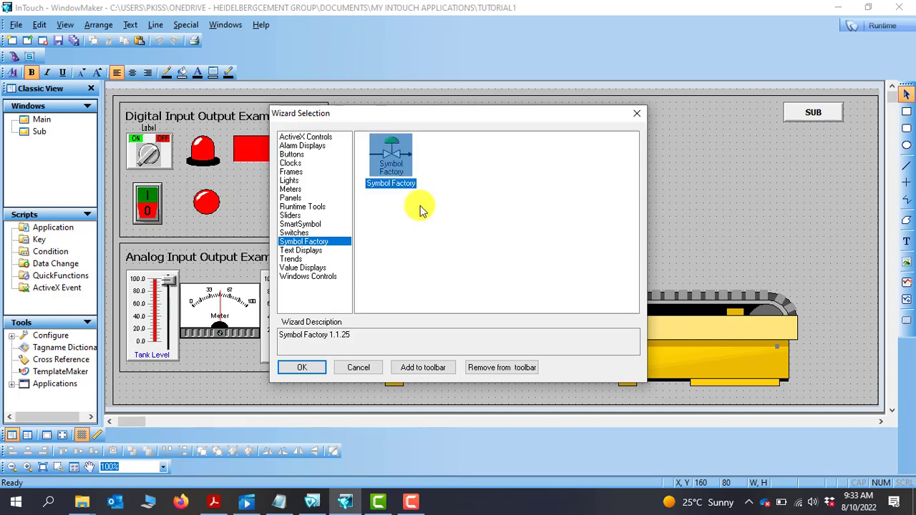
left_click(302, 369)
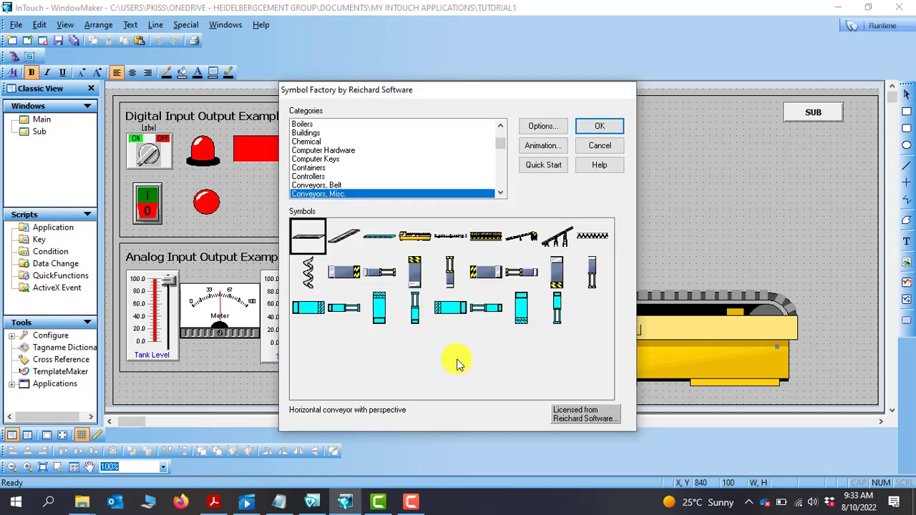
left_click(523, 240)
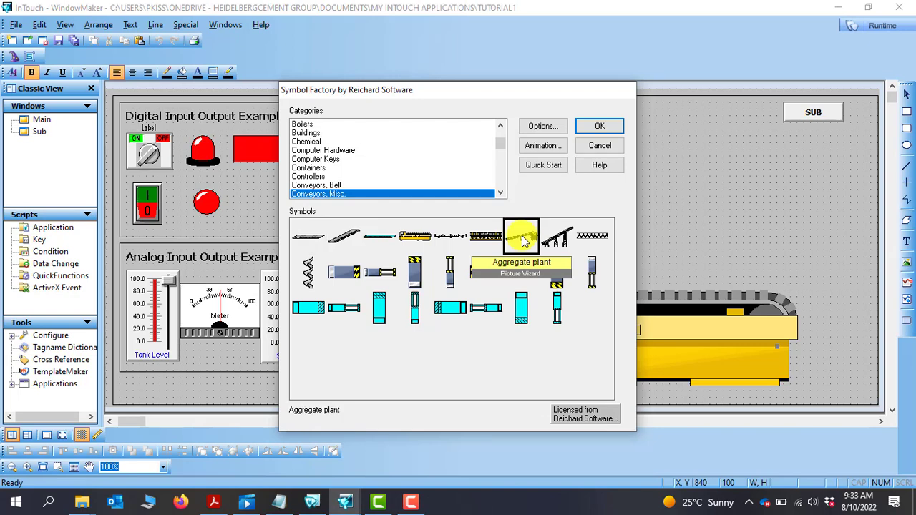
left_click(598, 128)
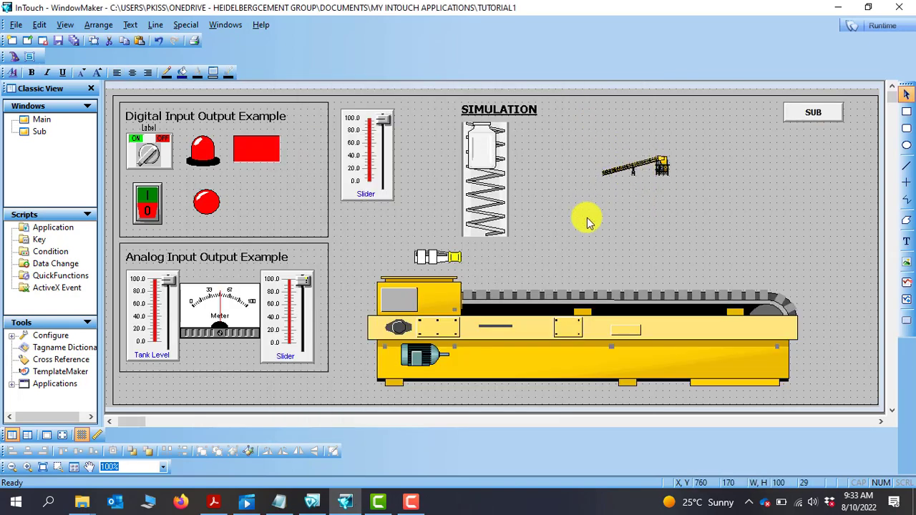
Step: Place the Aggregate plant conveyor at the right and enlarge it toward the lower left
left_click(772, 230)
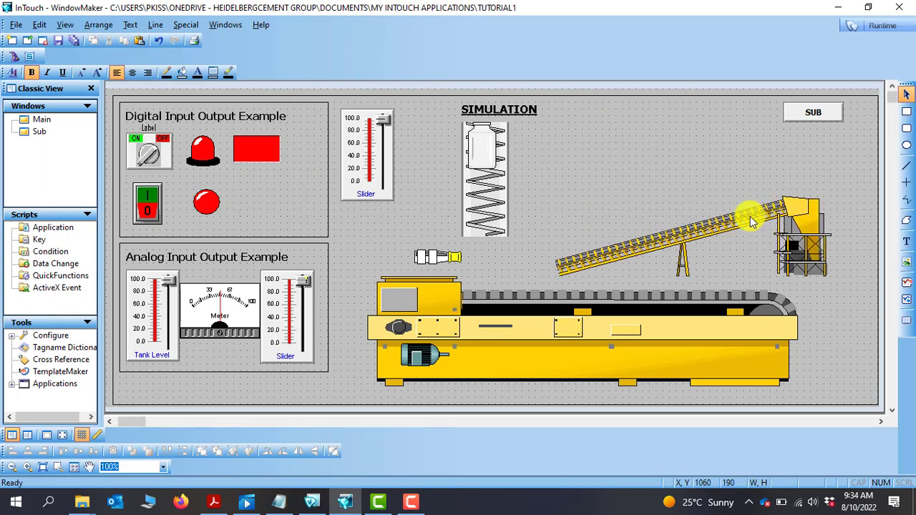
left_click(763, 205)
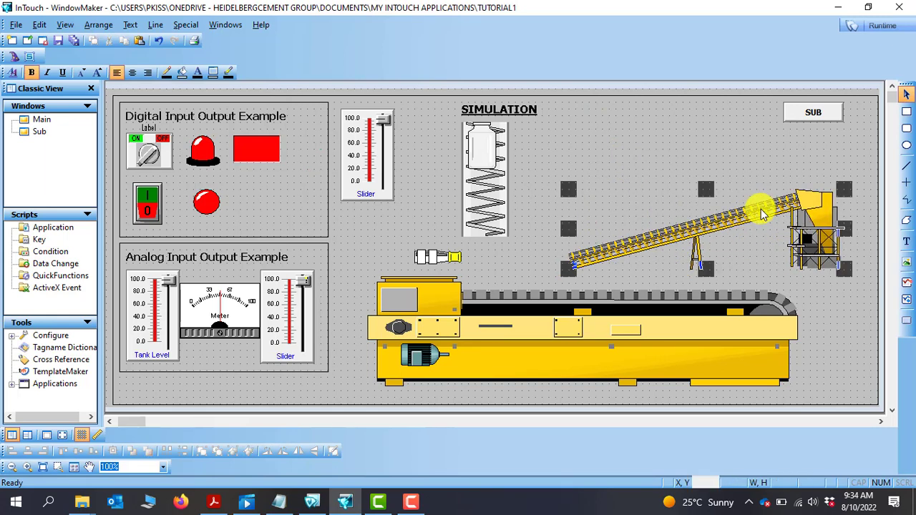
left_click(675, 143)
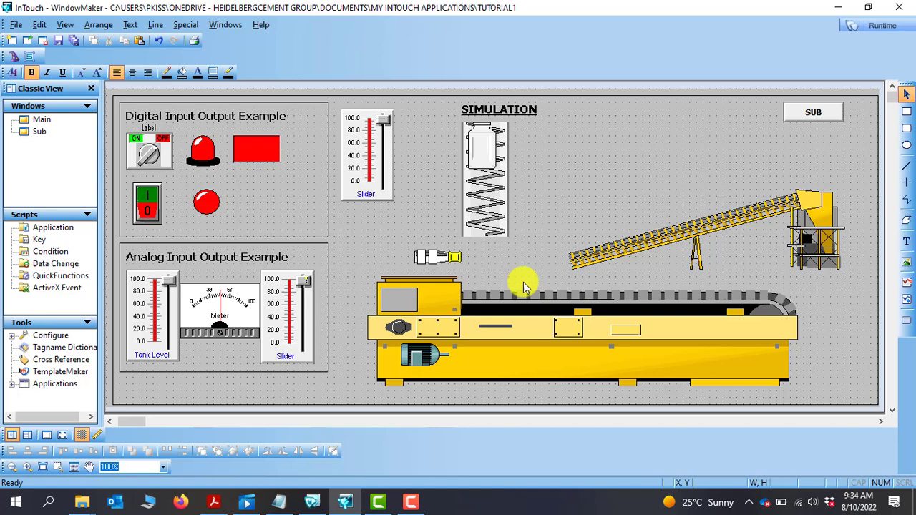
left_click(601, 259)
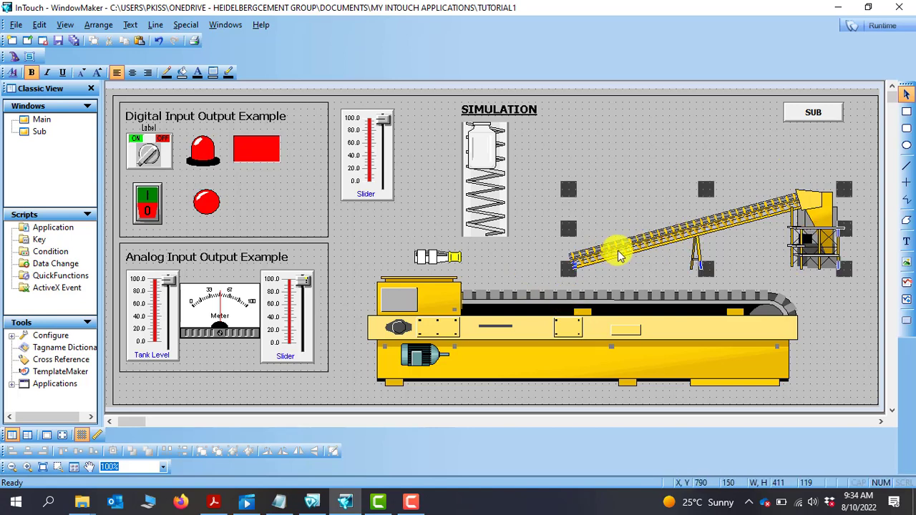
left_click_drag(556, 265, 530, 290)
left_click(673, 150)
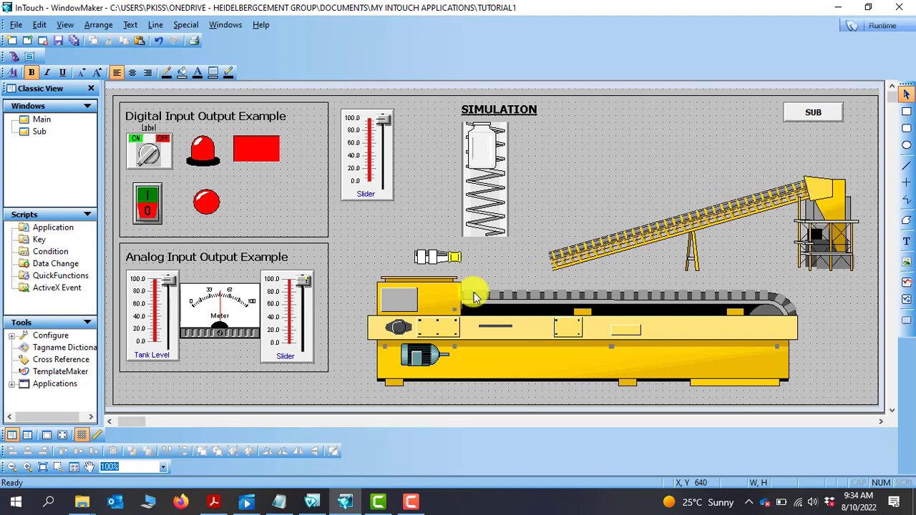
Step: Move the bottle from the spring tank to below the SUB button, above the conveyor's top end
left_click(486, 161)
key("ctrl+v")
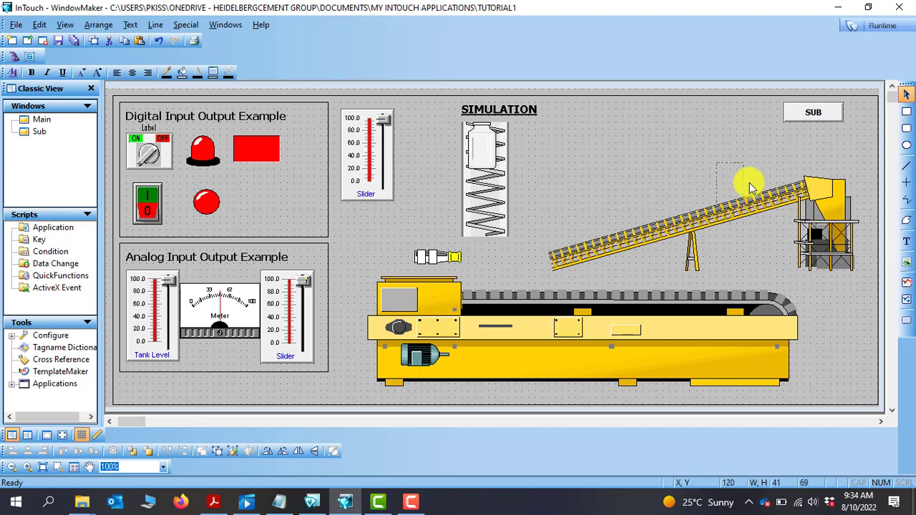
left_click(792, 149)
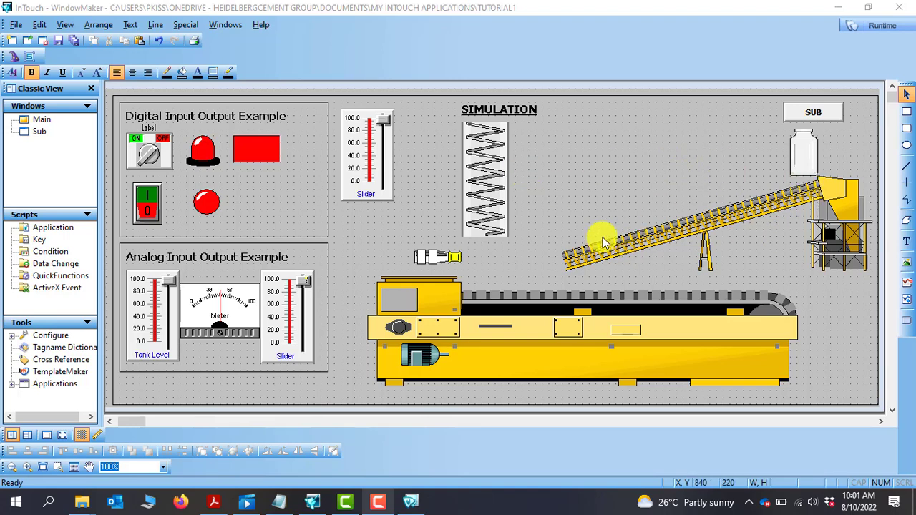
left_click(799, 147)
left_click(697, 138)
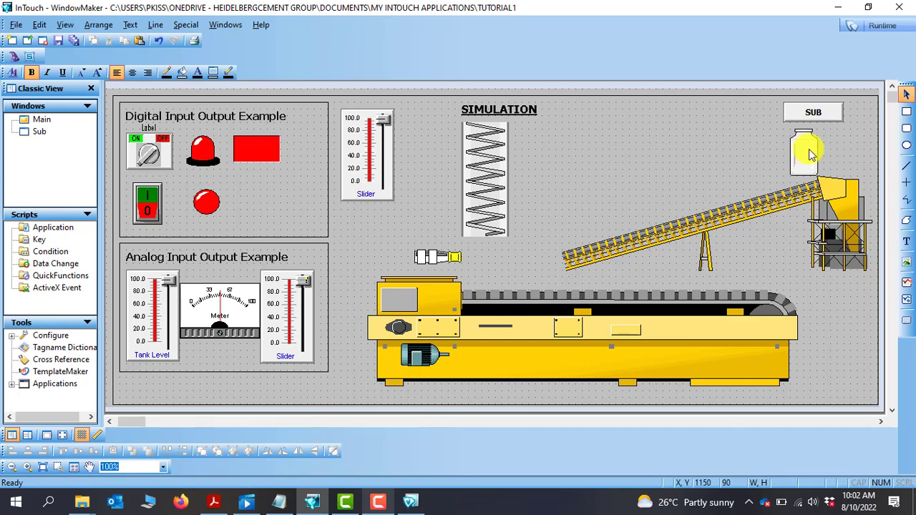
Step: Set the bottle's horizontal location: At Left End 100, At Right End 0, To Left 470, To Right 0
double_click(806, 148)
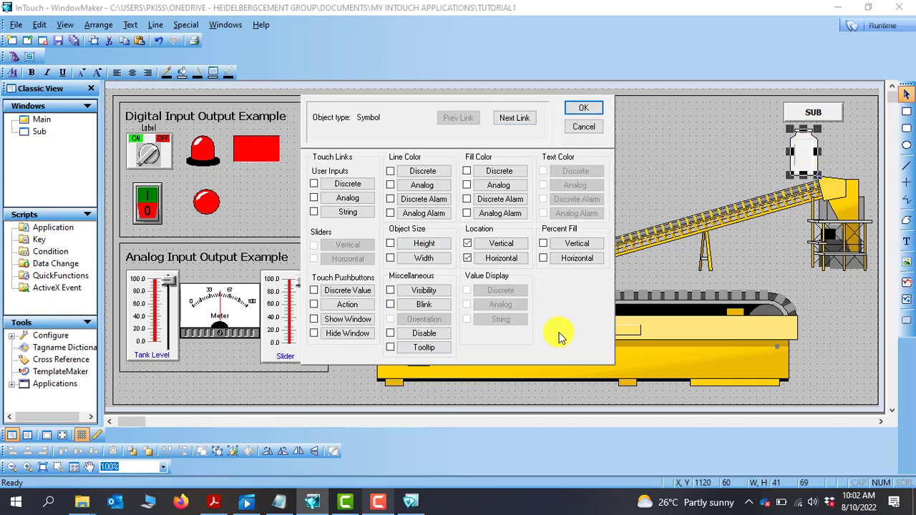
left_click(501, 261)
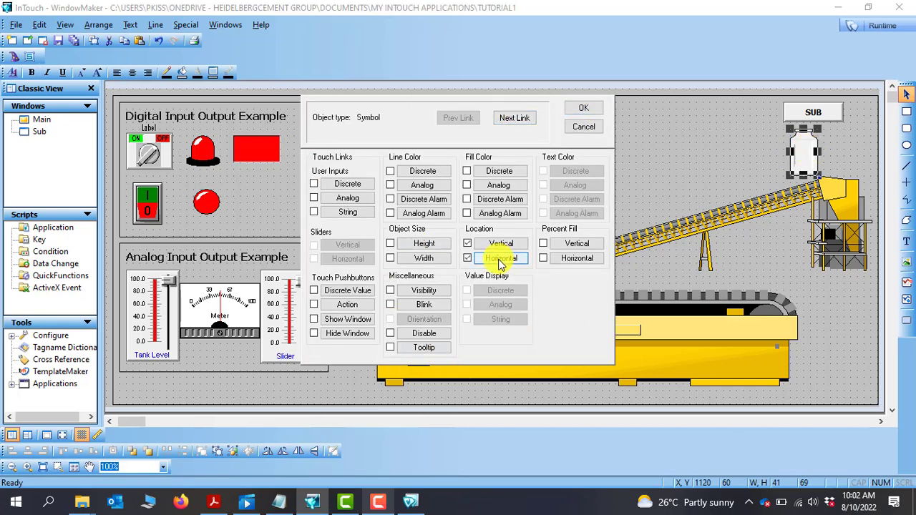
left_click(500, 261)
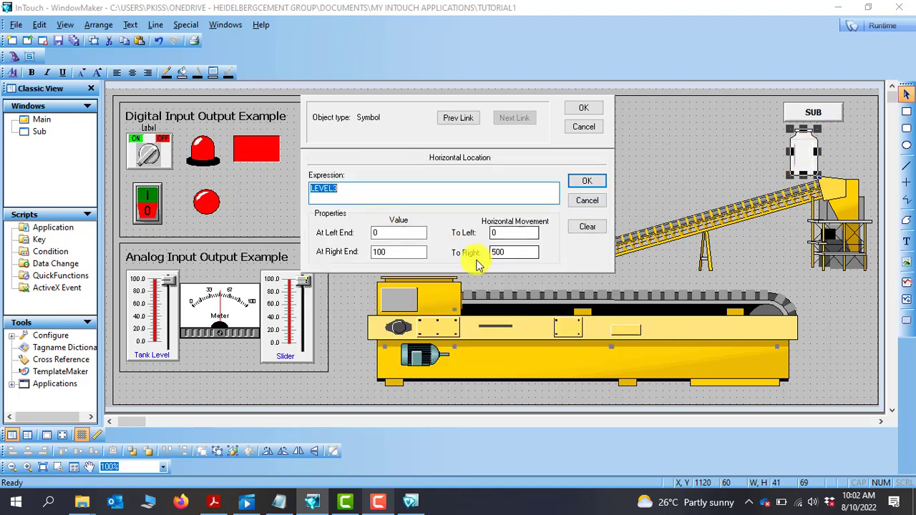
left_click(393, 252)
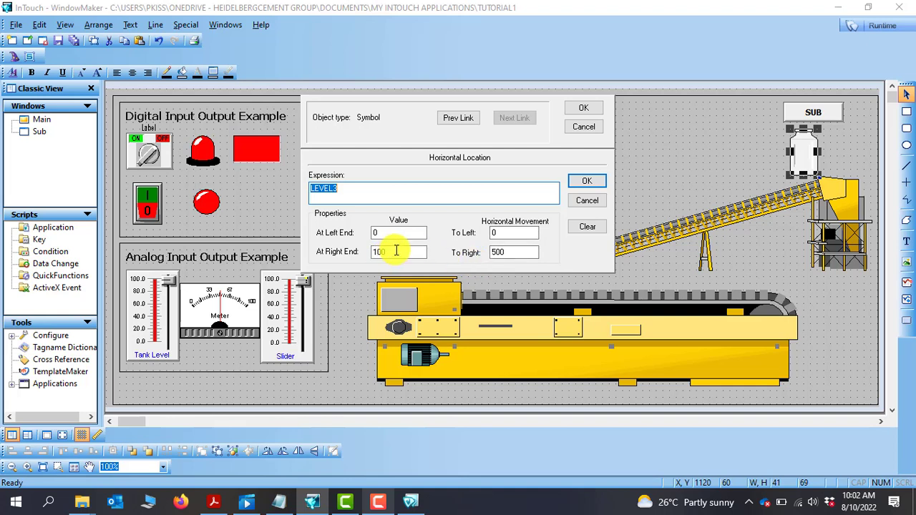
left_click_drag(396, 250, 322, 256)
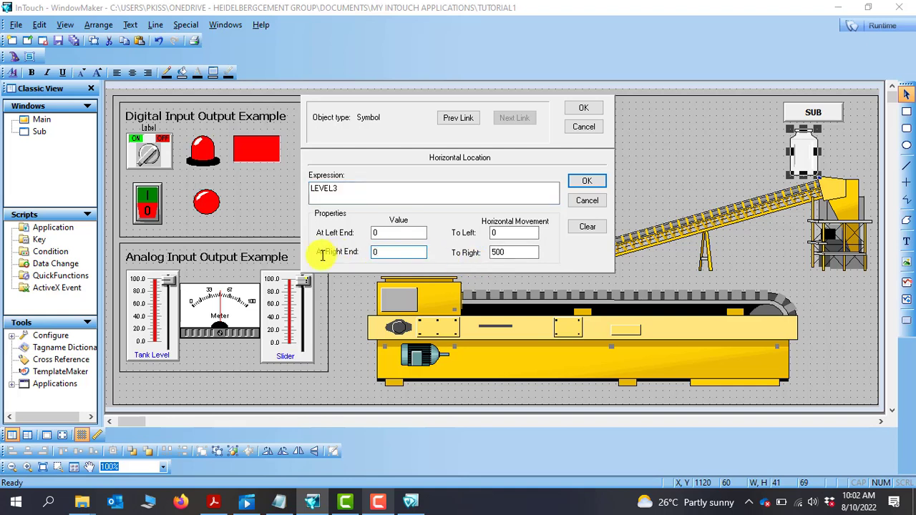
key("shift+Tab")
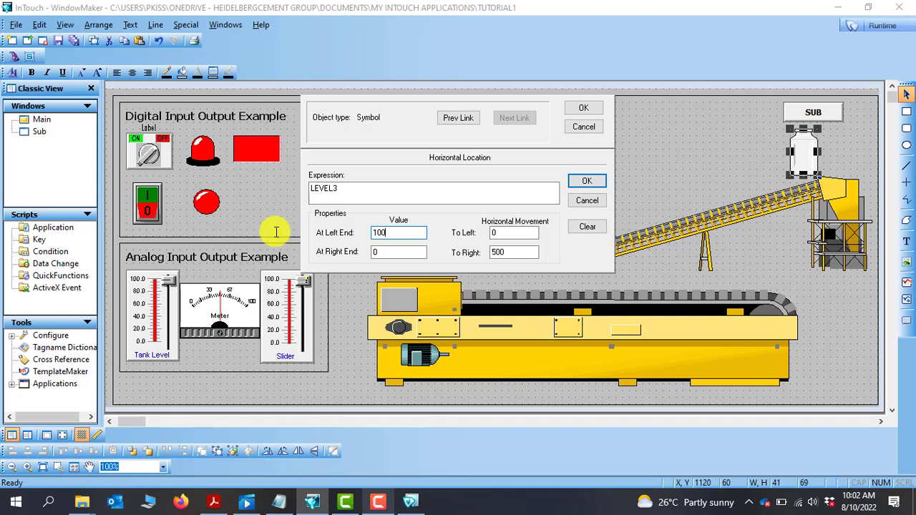
left_click_drag(517, 251, 439, 258)
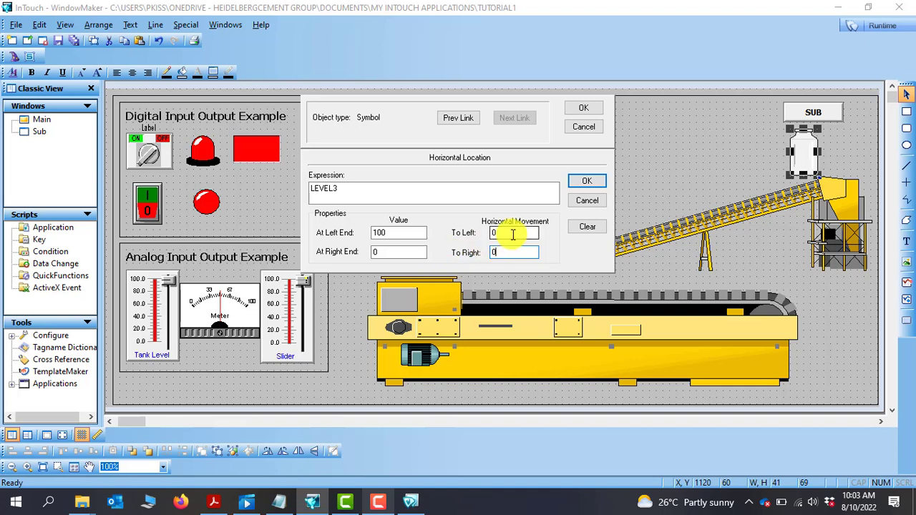
left_click_drag(518, 233, 452, 247)
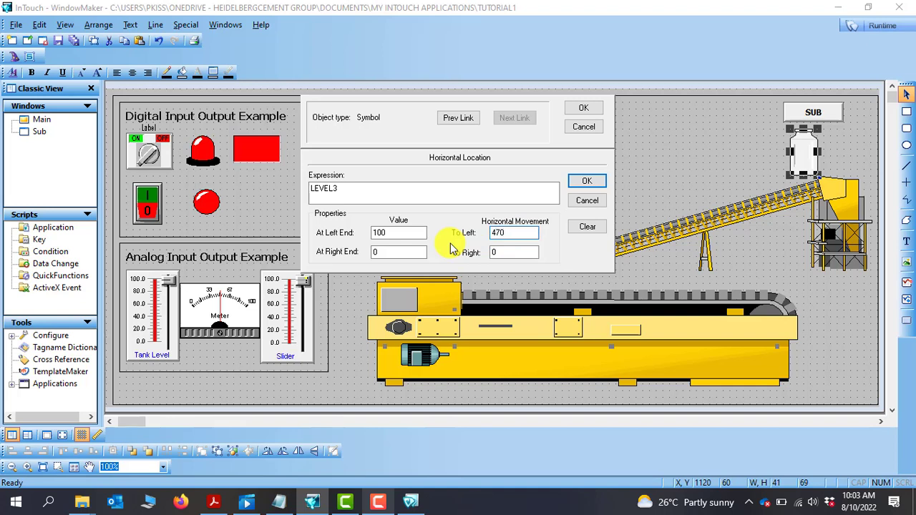
Step: Give the bottle a downward LEVEL3 vertical location movement and confirm both link dialogs
left_click(460, 120)
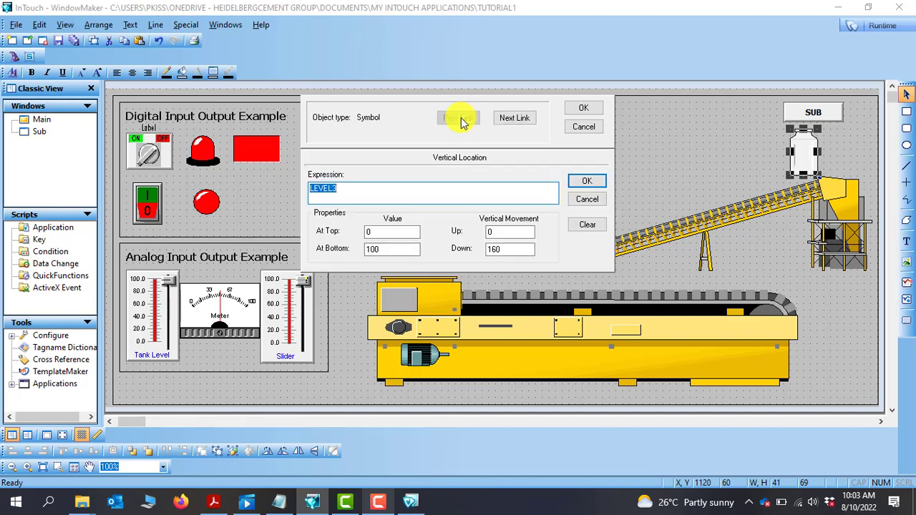
left_click(513, 252)
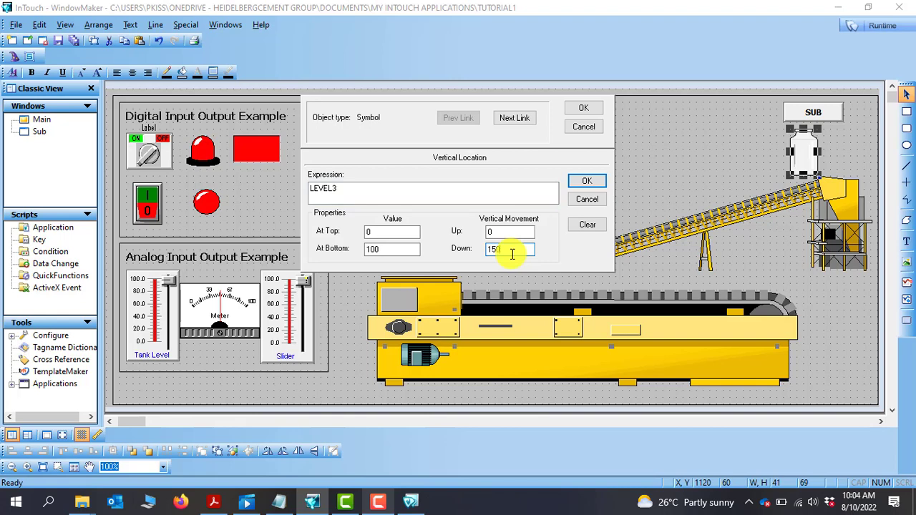
left_click(586, 180)
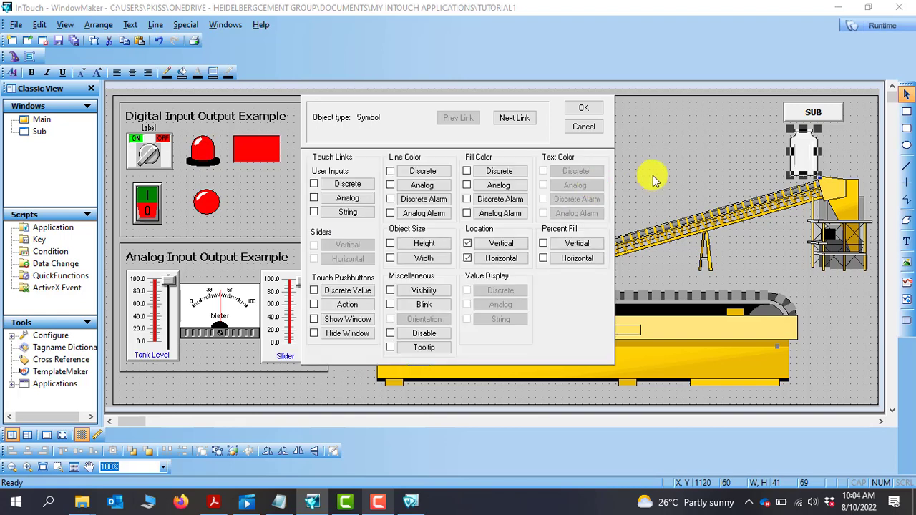
left_click(584, 108)
left_click(828, 135)
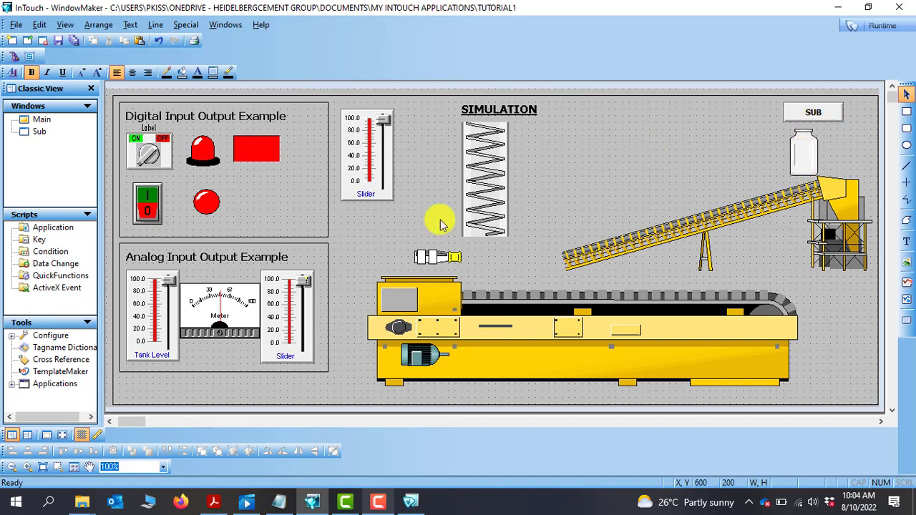
left_click(884, 28)
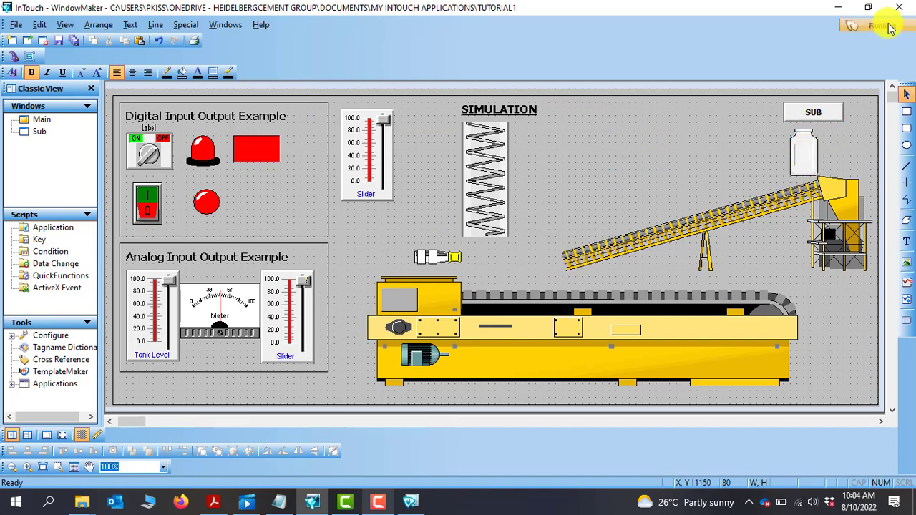
left_click_drag(274, 131, 276, 66)
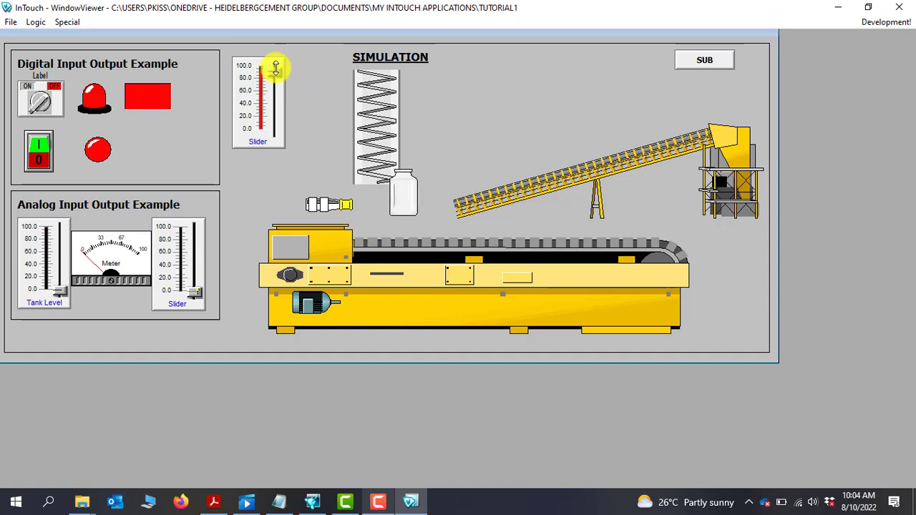
left_click_drag(275, 68, 274, 133)
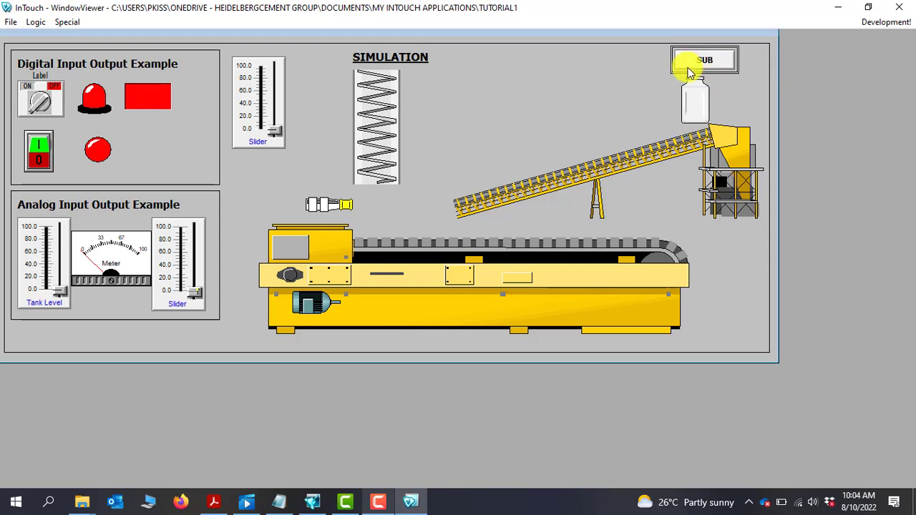
left_click(879, 22)
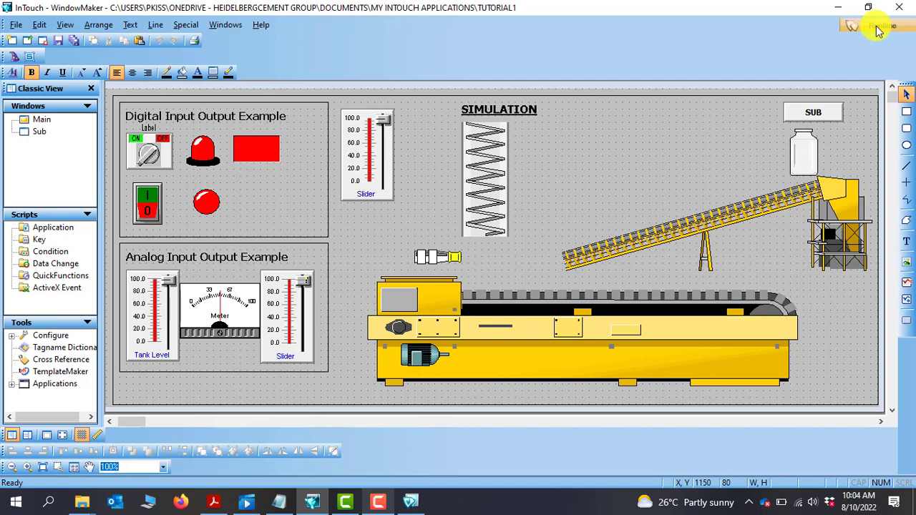